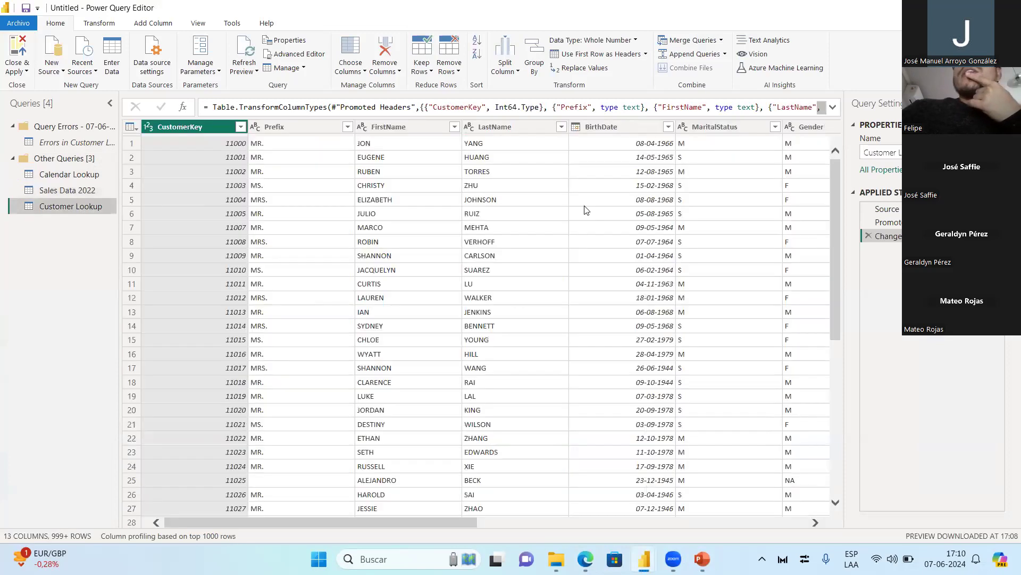
pyautogui.doubleClick(880, 153)
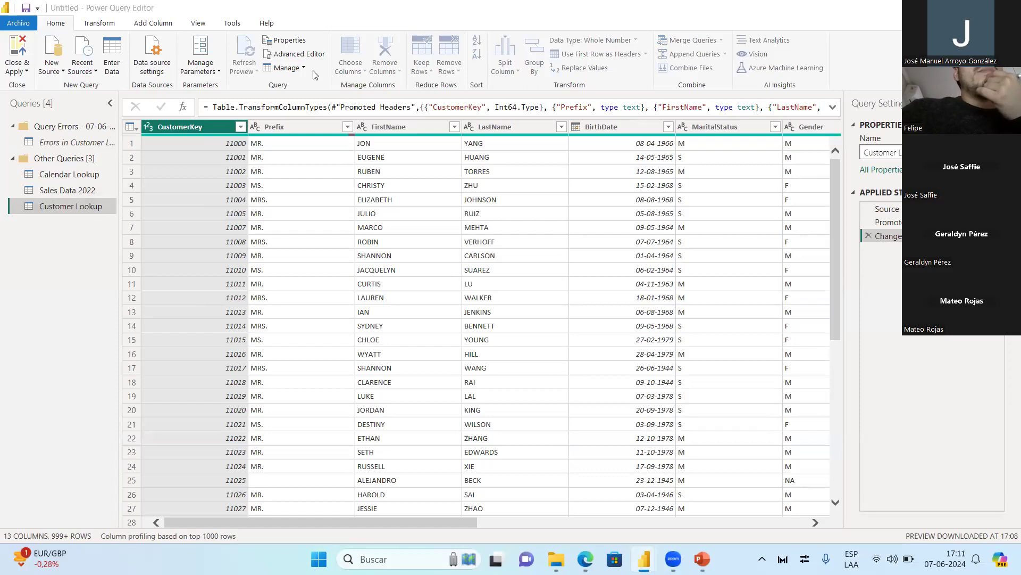
pyautogui.press('super+Tab')
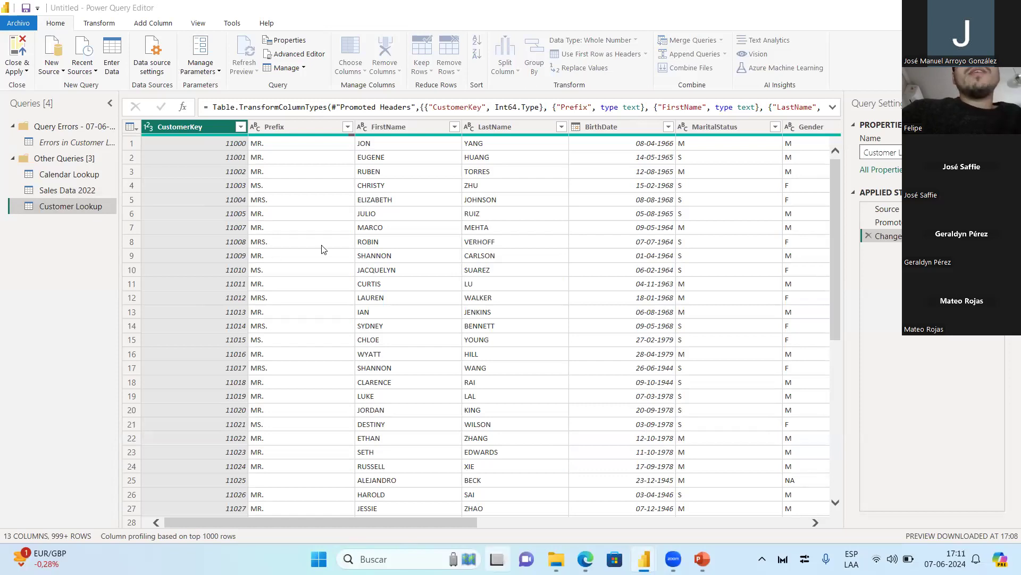
pyautogui.press('super')
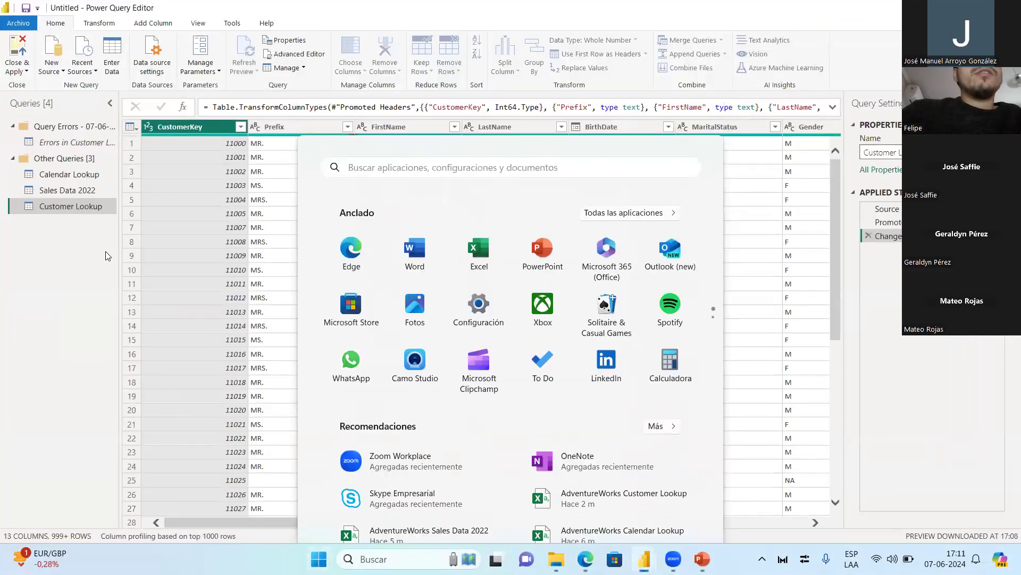
pyautogui.press('Escape')
pyautogui.hotkey('alt', 'Tab')
pyautogui.hotkey('alt', 'Tab')
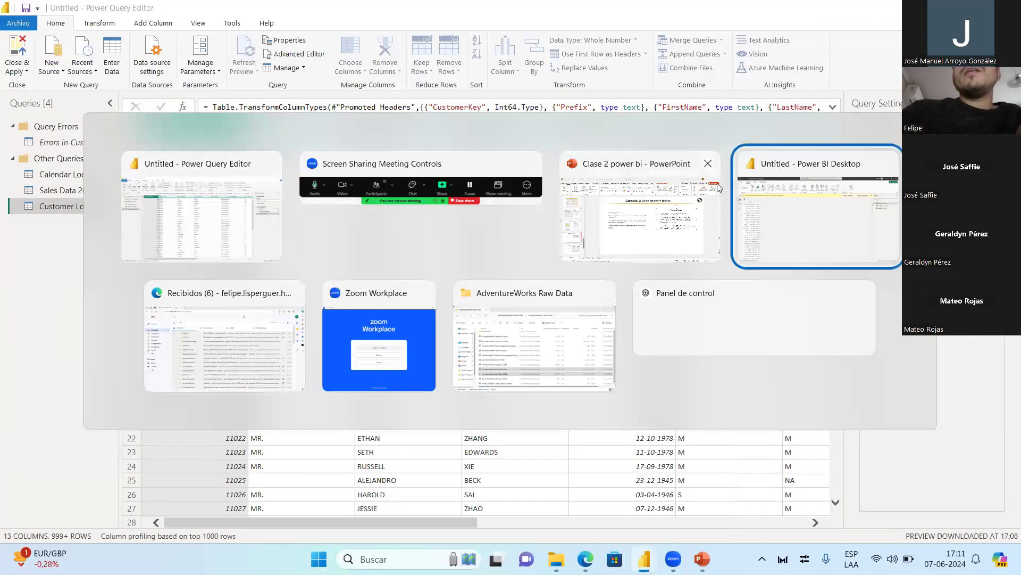
pyautogui.hotkey('alt', 'Tab')
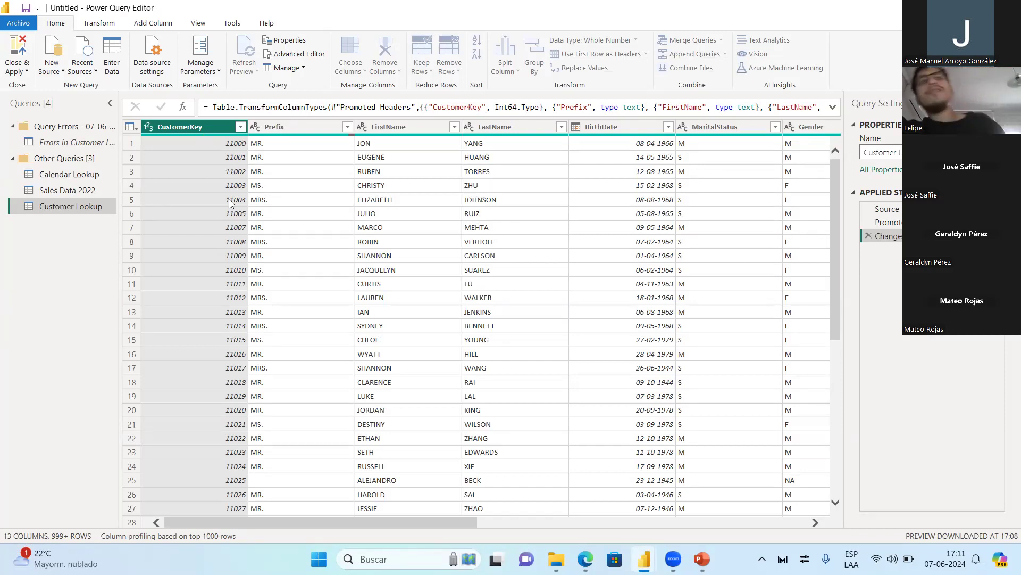
pyautogui.click(241, 127)
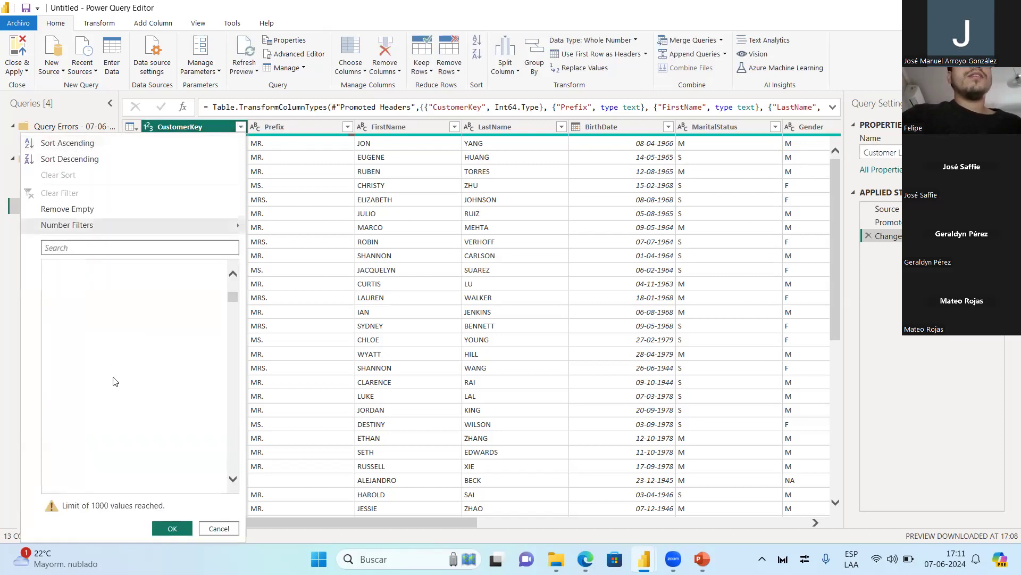
pyautogui.click(218, 527)
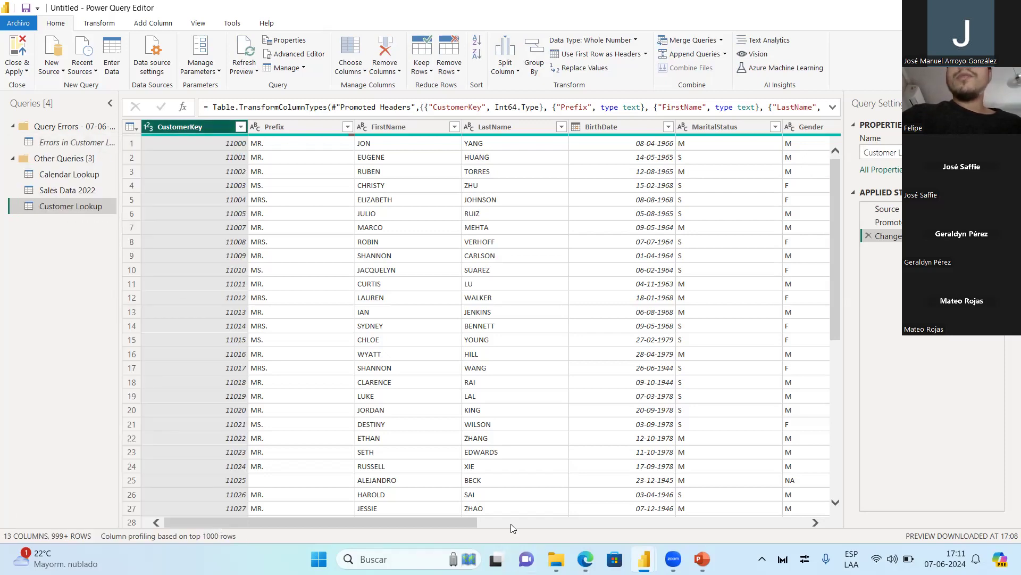
# - Switch to Power BI Desktop, show the report view, and return to the Power Query Editor
pyautogui.moveTo(644, 558)
pyautogui.click(590, 482)
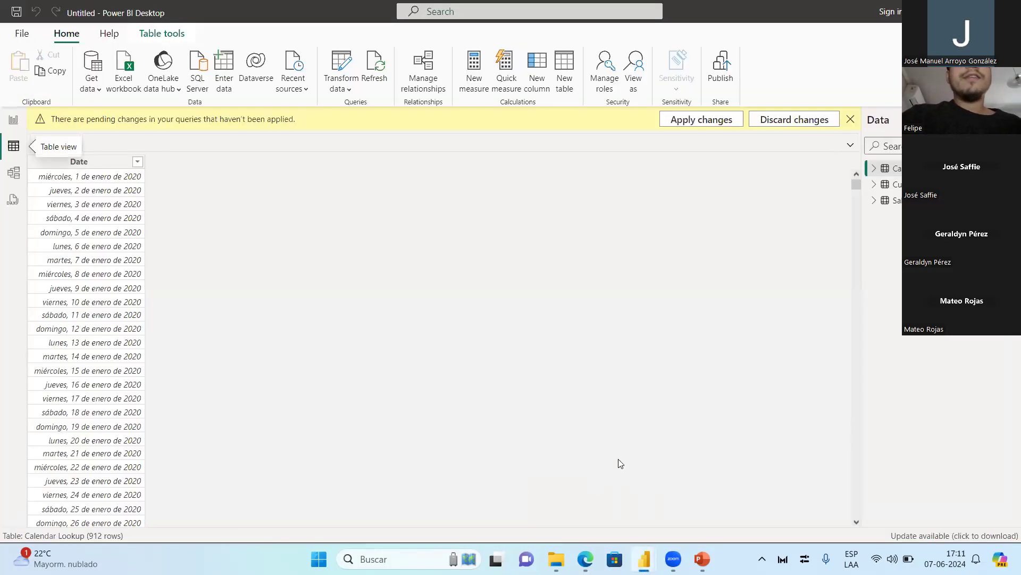
pyautogui.click(9, 123)
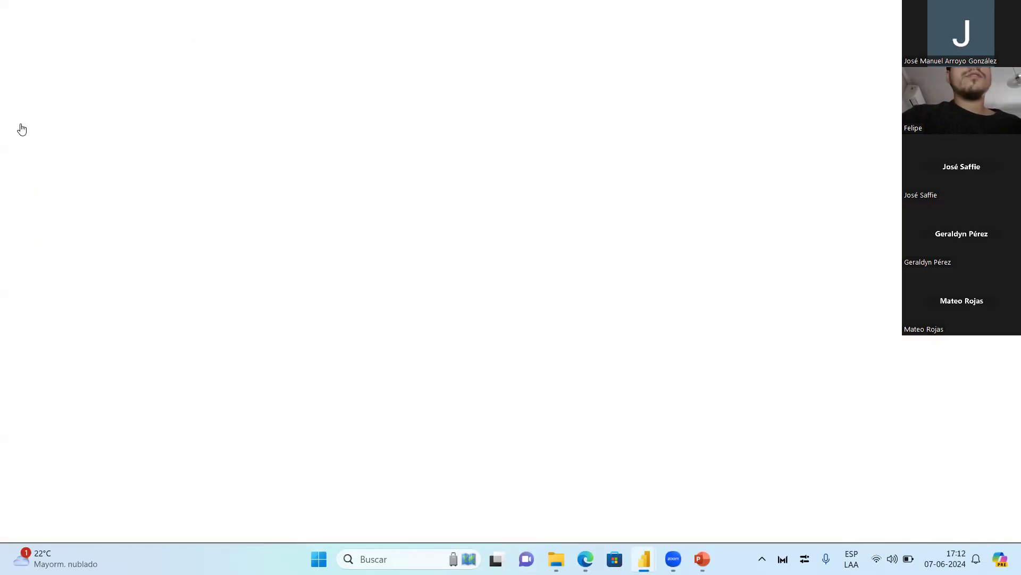
pyautogui.moveTo(644, 558)
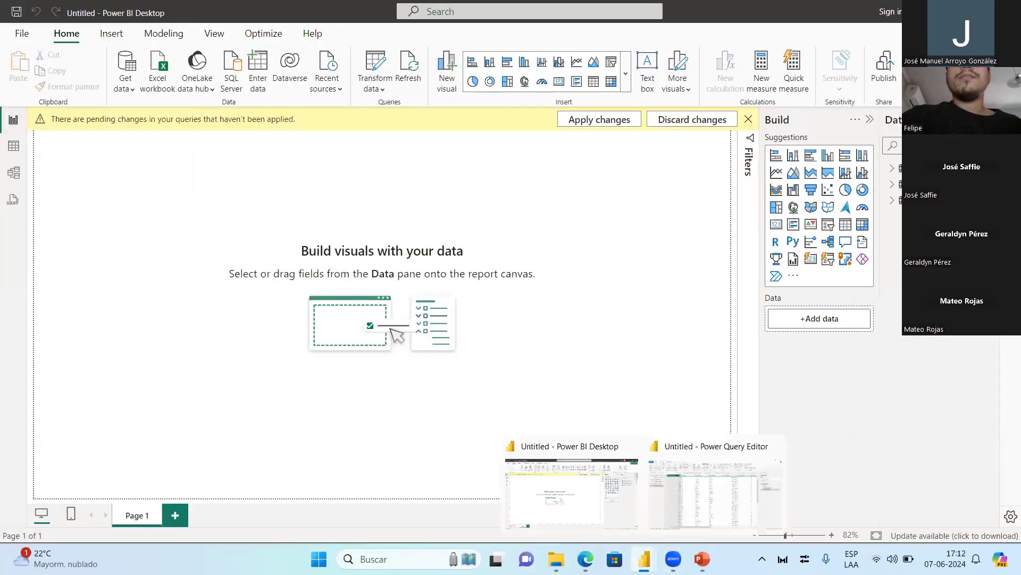
pyautogui.click(692, 520)
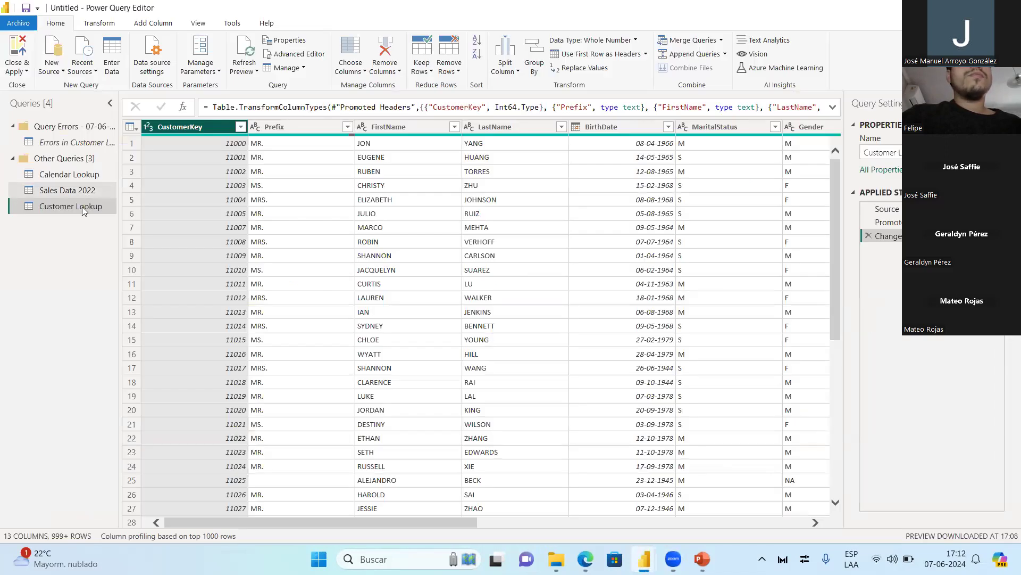
# - Try to delete the Customer Lookup query, and close the Power Query Editor while applying the pending changes
pyautogui.rightClick(86, 207)
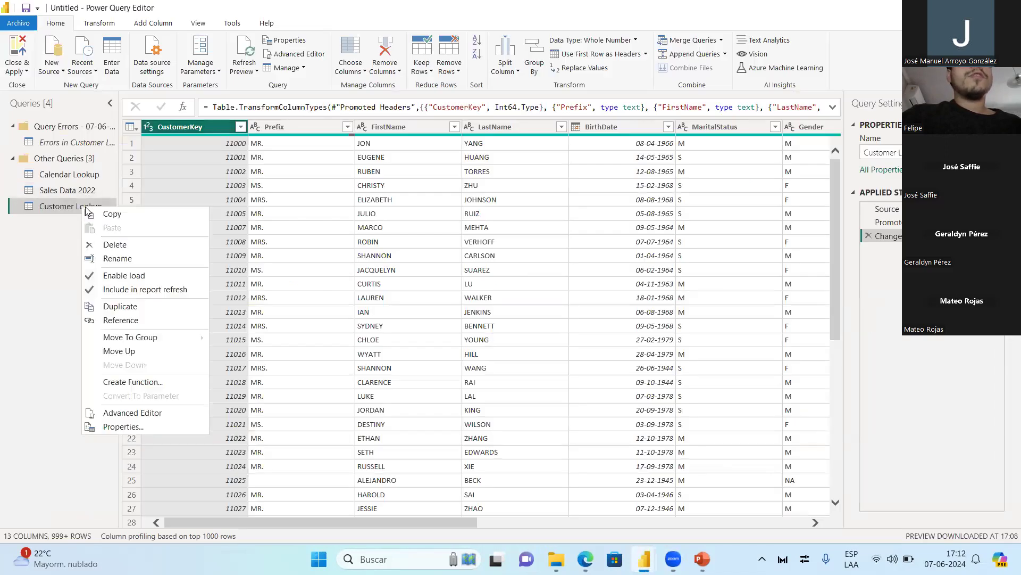
pyautogui.click(129, 247)
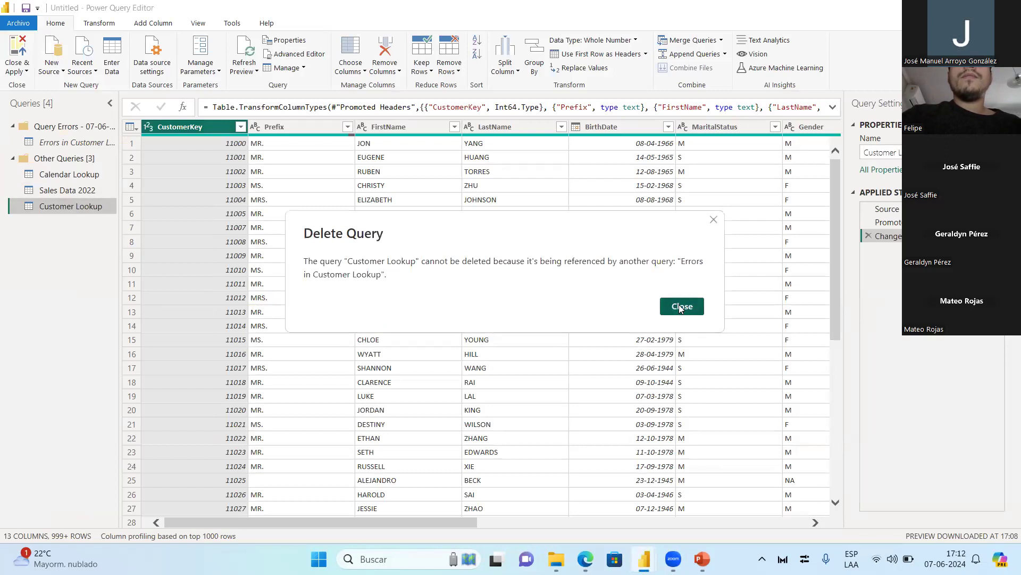
pyautogui.click(681, 307)
pyautogui.click(16, 41)
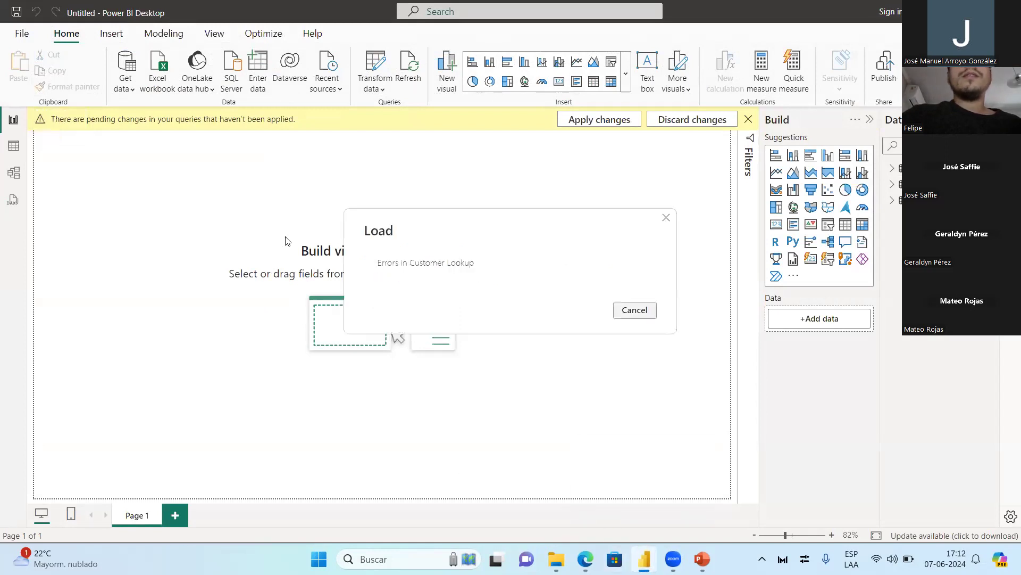
# - Reopen the Power Query Editor and try again to delete the Customer Lookup query
pyautogui.click(376, 66)
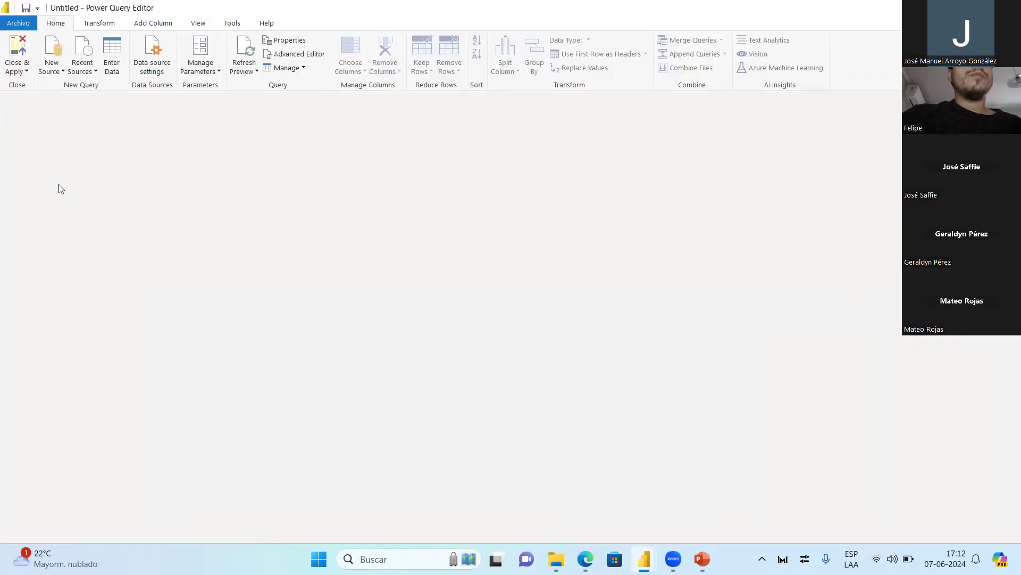
pyautogui.click(65, 209)
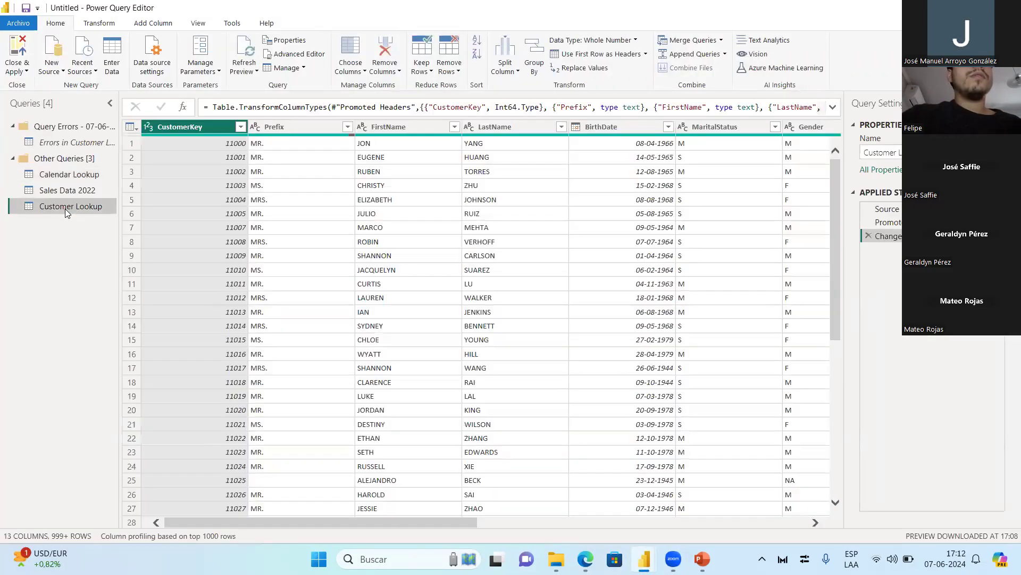
pyautogui.rightClick(65, 208)
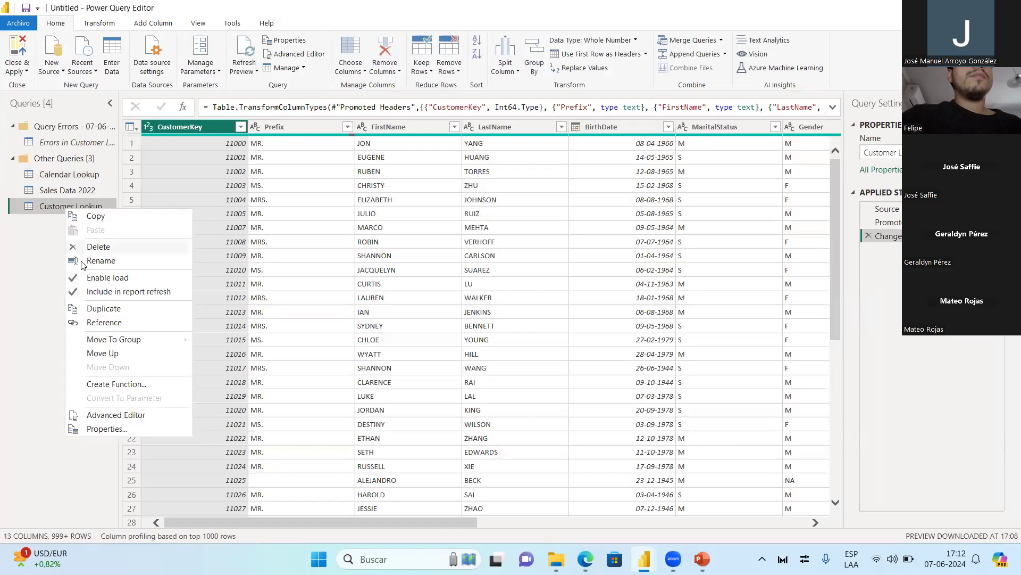
pyautogui.click(114, 248)
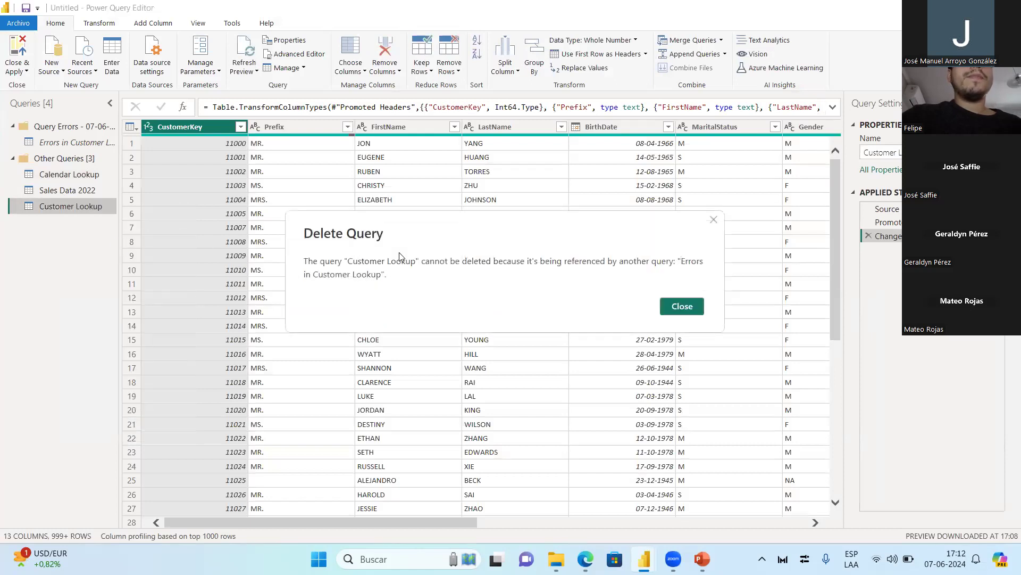
pyautogui.click(677, 302)
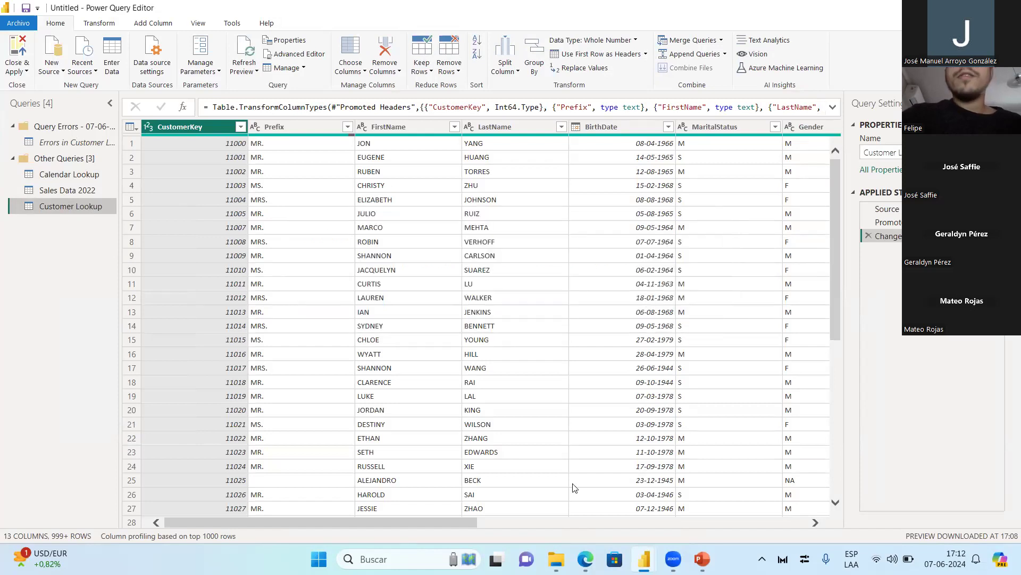
# - Switch to Power BI Desktop and look through the table, model and DAX query views, returning to the report view
pyautogui.click(645, 559)
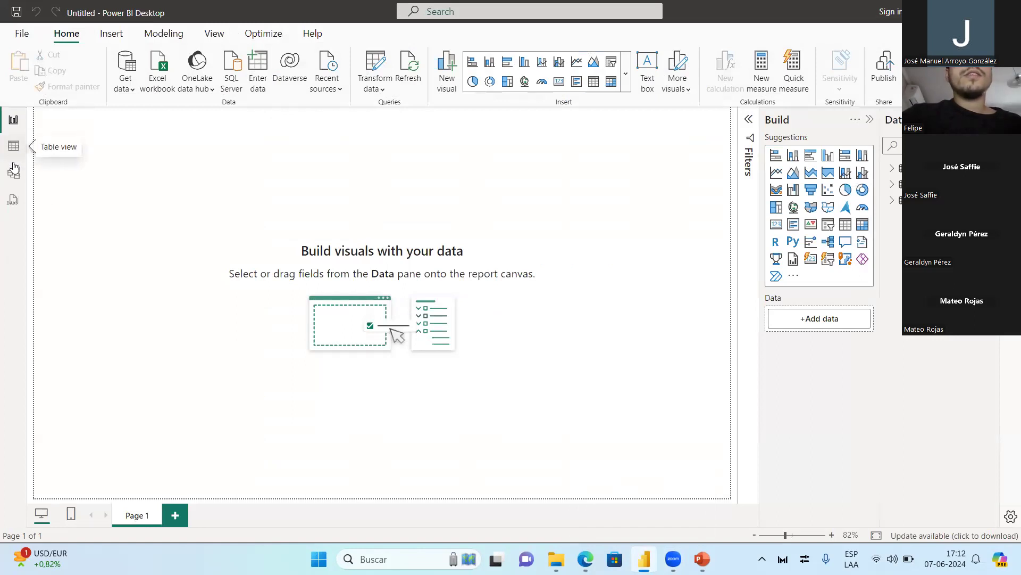
pyautogui.click(14, 146)
pyautogui.click(13, 172)
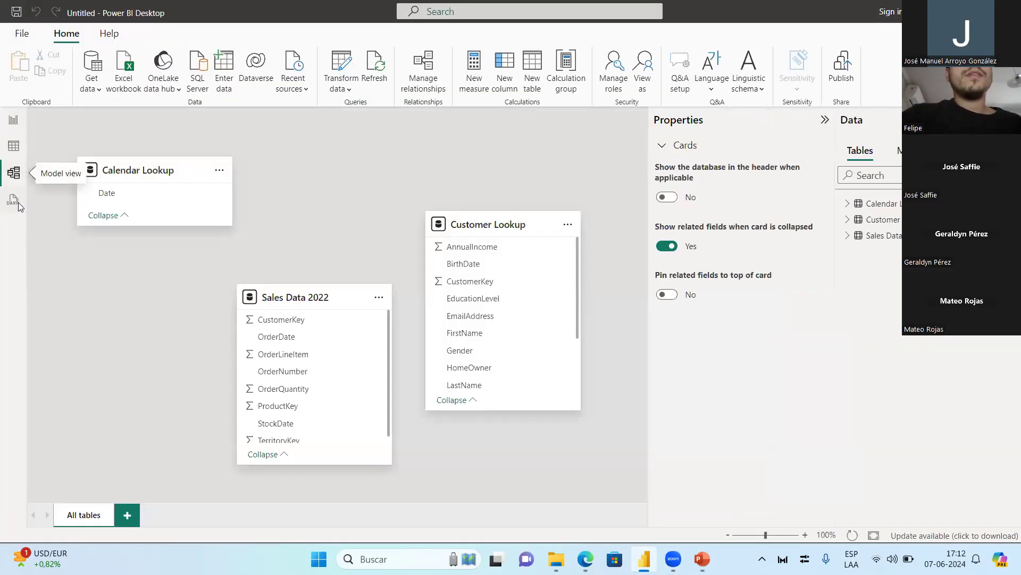
pyautogui.click(13, 200)
pyautogui.click(651, 118)
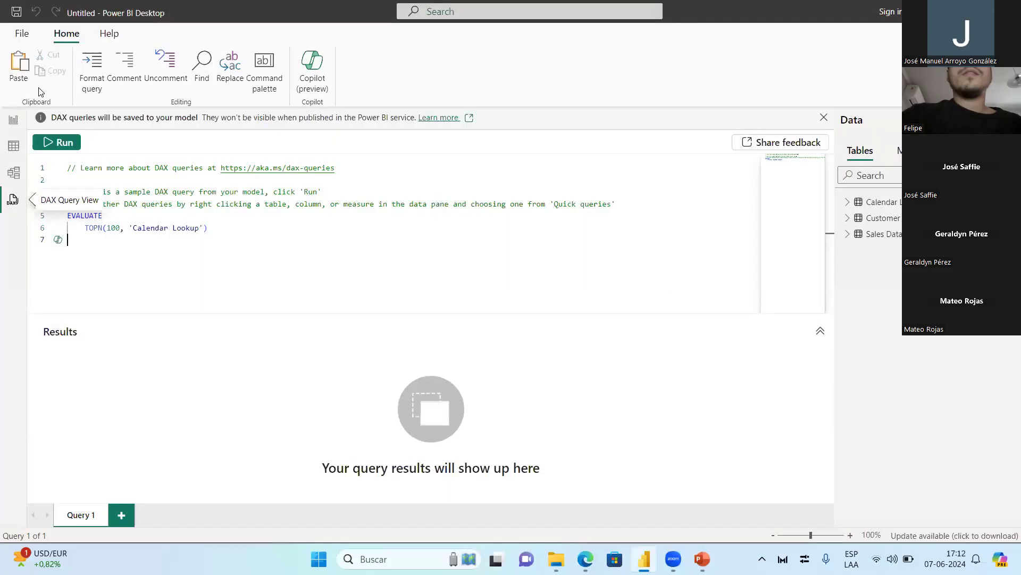
pyautogui.click(13, 120)
pyautogui.moveTo(644, 559)
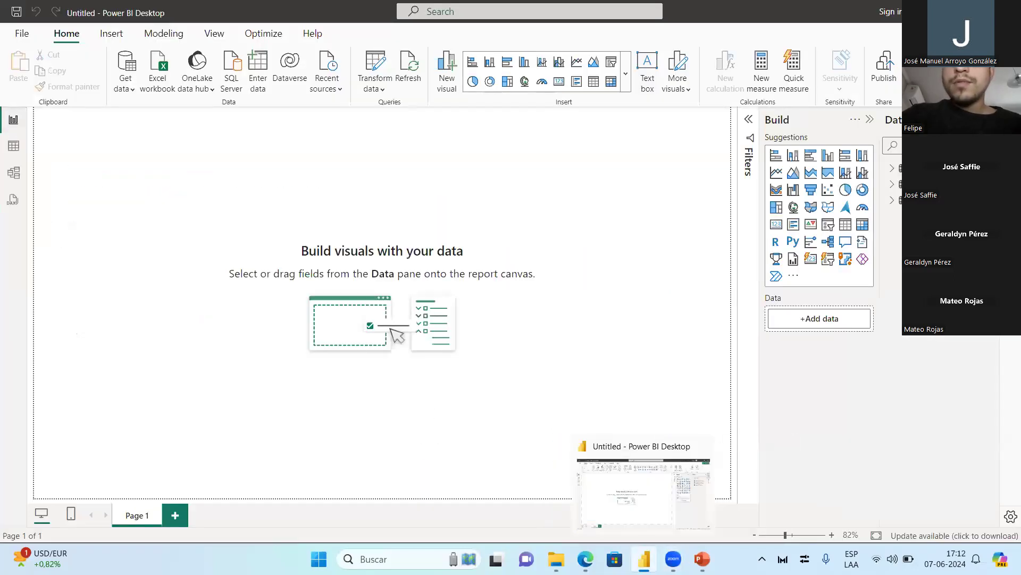
pyautogui.press('super+Tab')
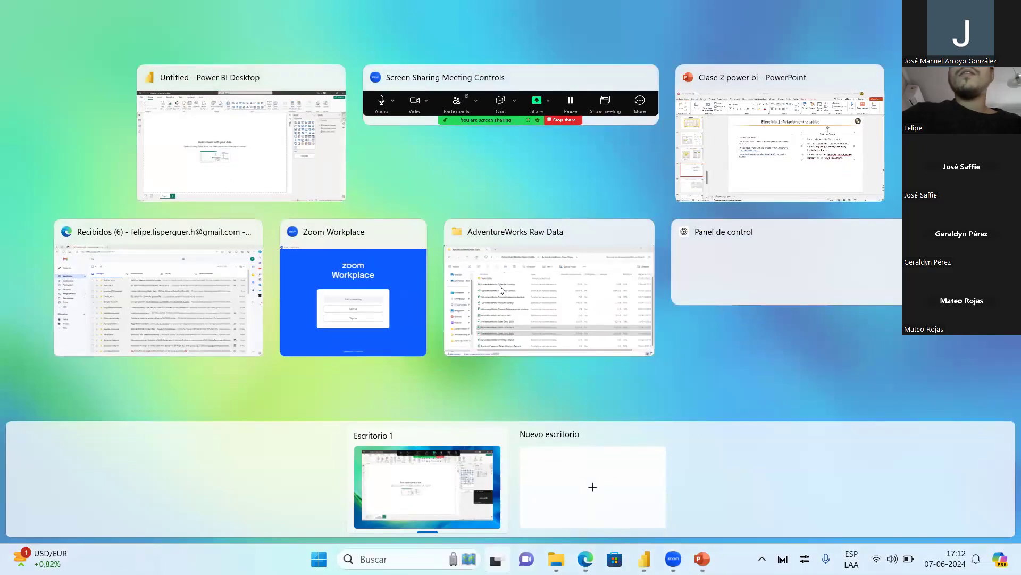
pyautogui.press('Escape')
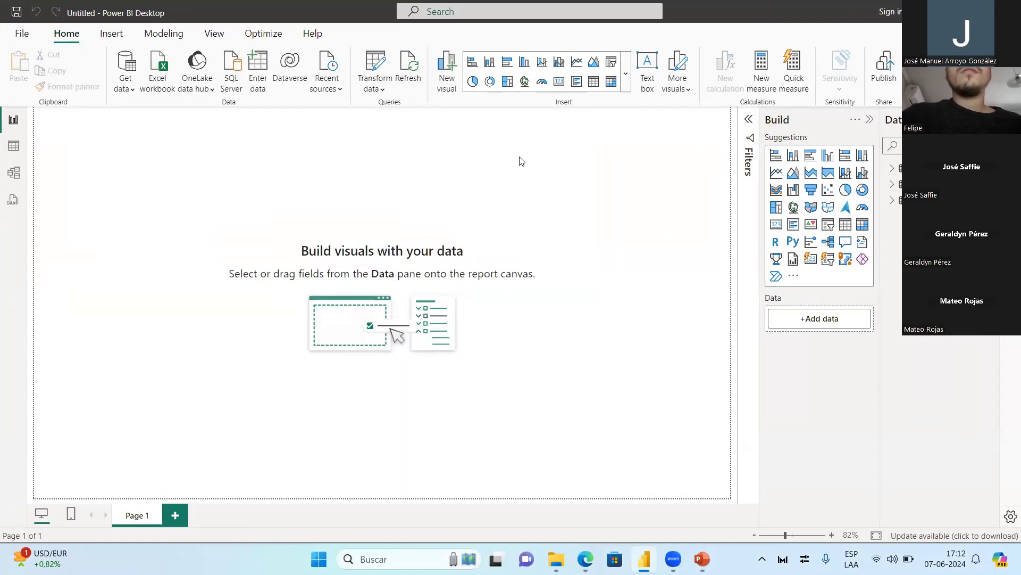
pyautogui.click(648, 547)
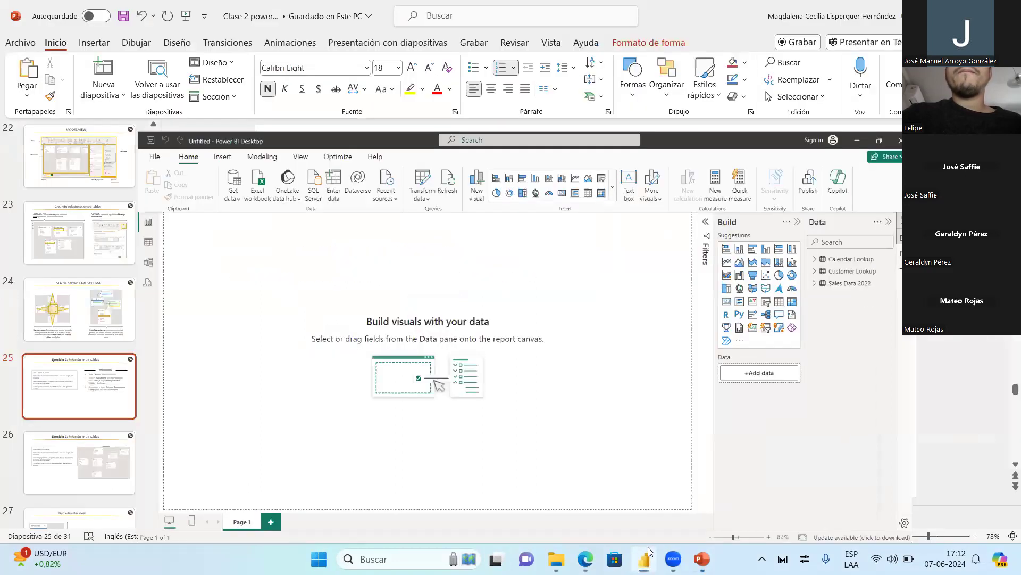
pyautogui.click(648, 547)
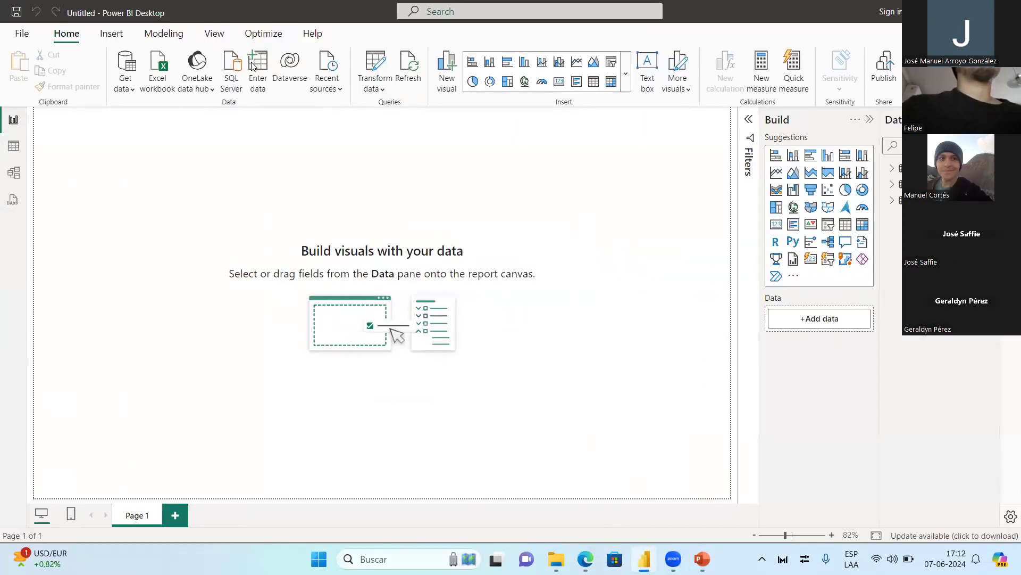
# - Reopen the Power Query Editor and examine the filter values and column commands for CustomerKey in the Customer Lookup query
pyautogui.click(375, 67)
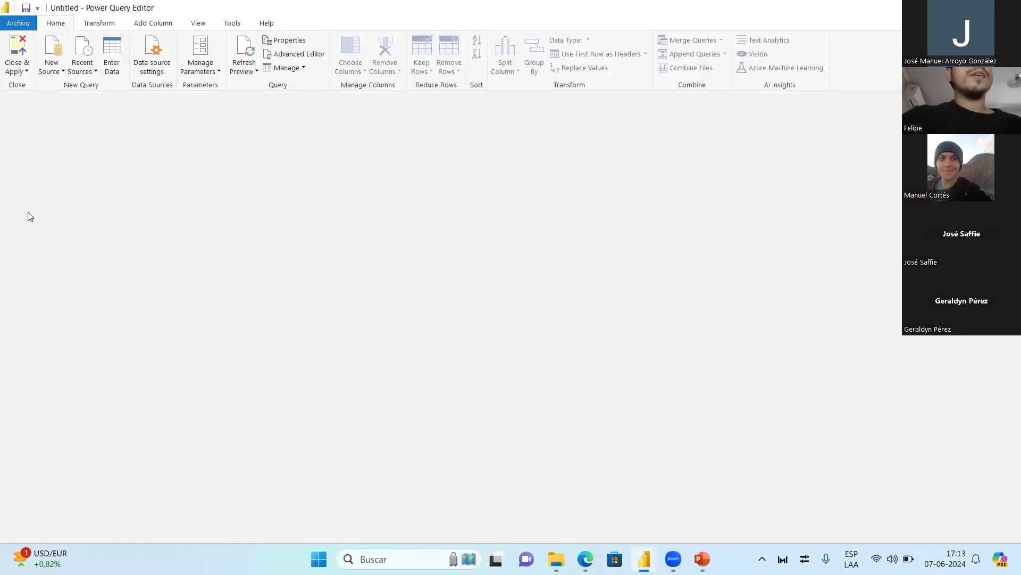
pyautogui.click(53, 208)
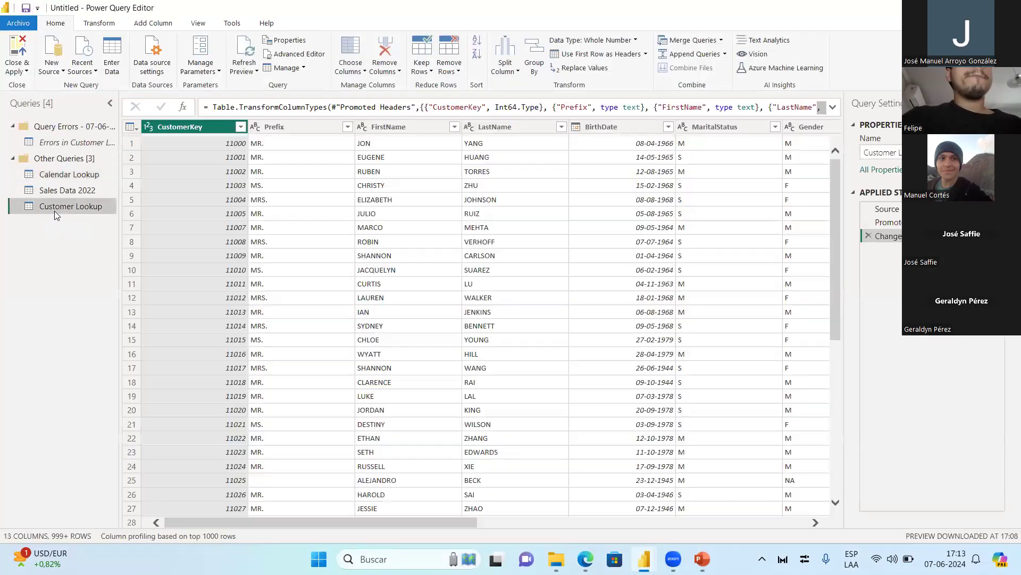
pyautogui.click(241, 127)
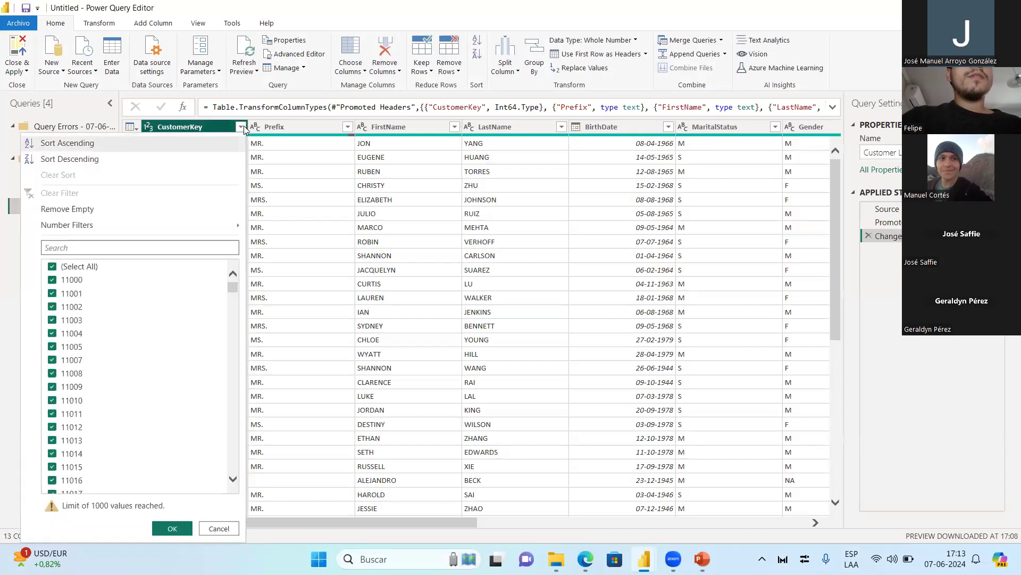
pyautogui.click(197, 126)
pyautogui.rightClick(197, 126)
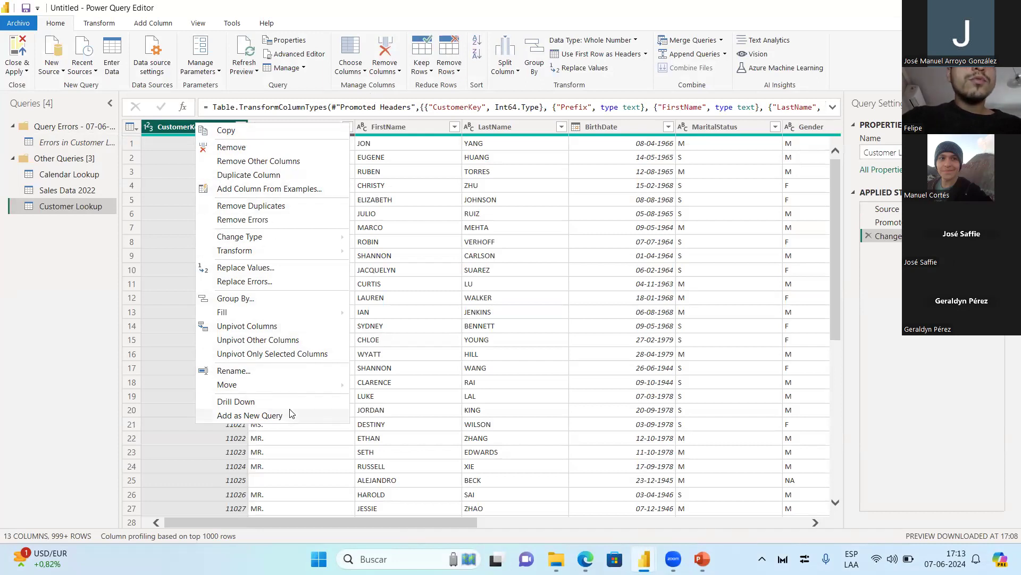
pyautogui.click(158, 133)
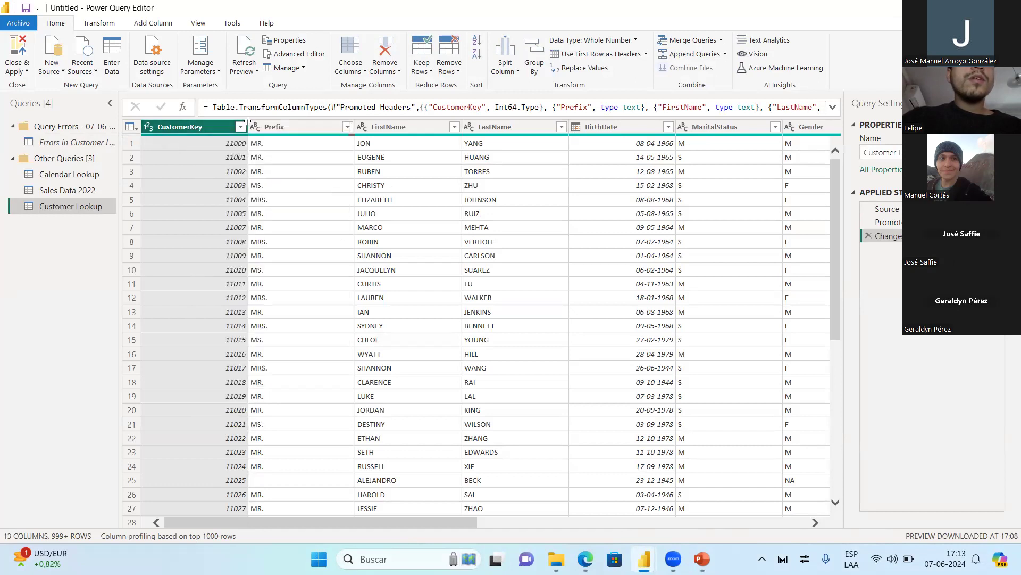
# - Search the CustomerKey column's filter values for "error"
pyautogui.click(242, 127)
pyautogui.click(122, 244)
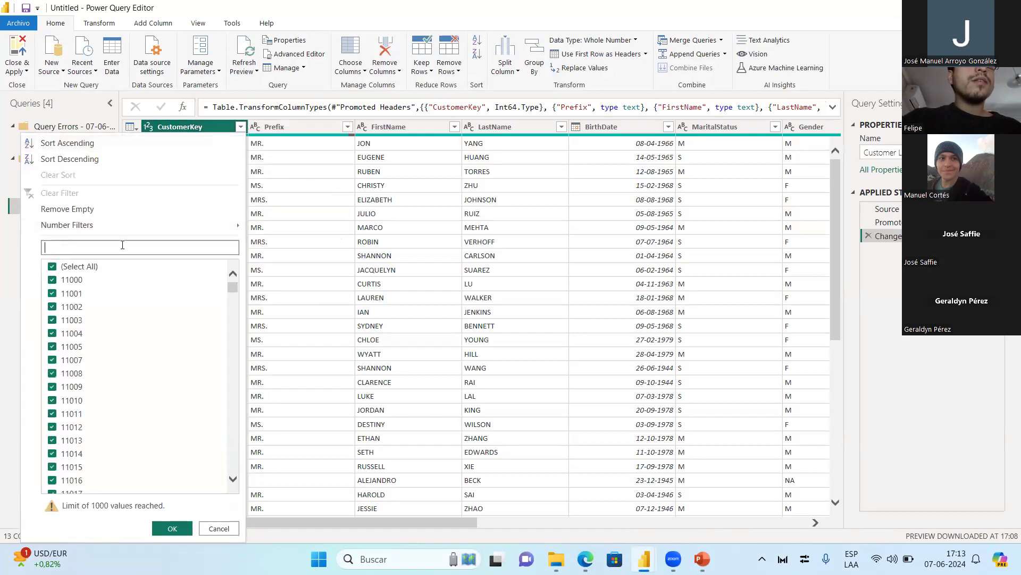
pyautogui.write('error')
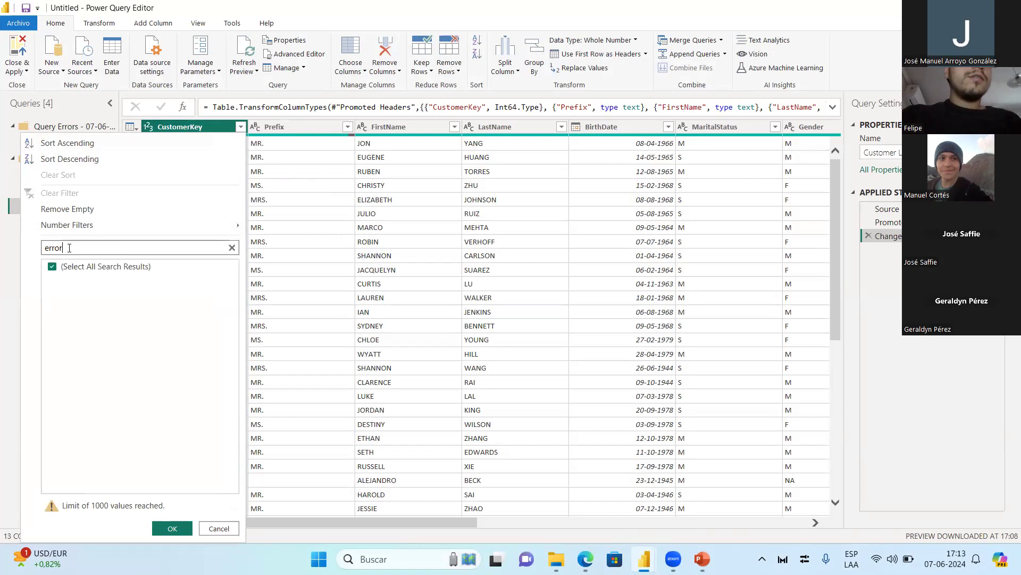
pyautogui.click(176, 528)
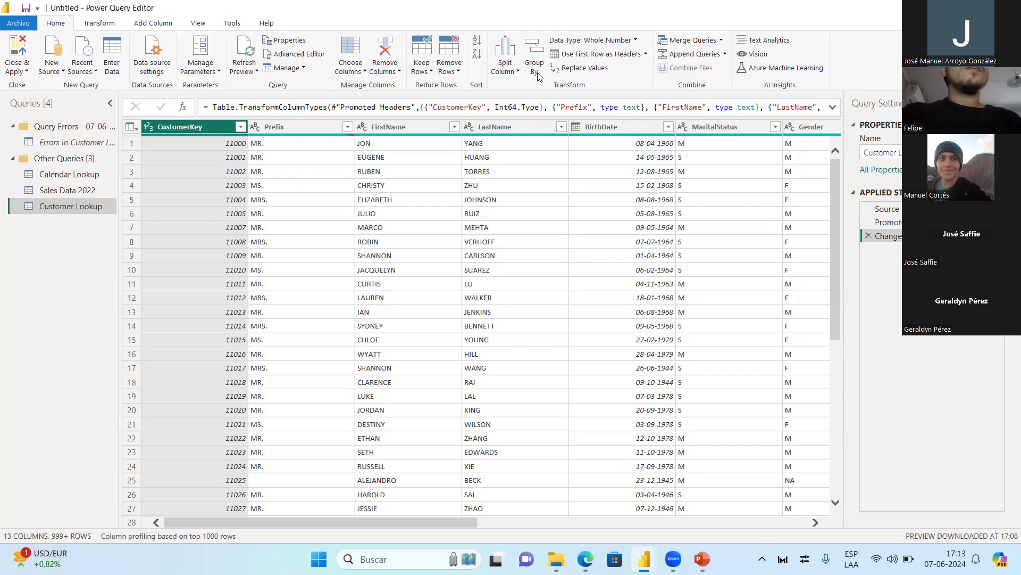
# - Try once more to delete the Customer Lookup query
pyautogui.rightClick(56, 206)
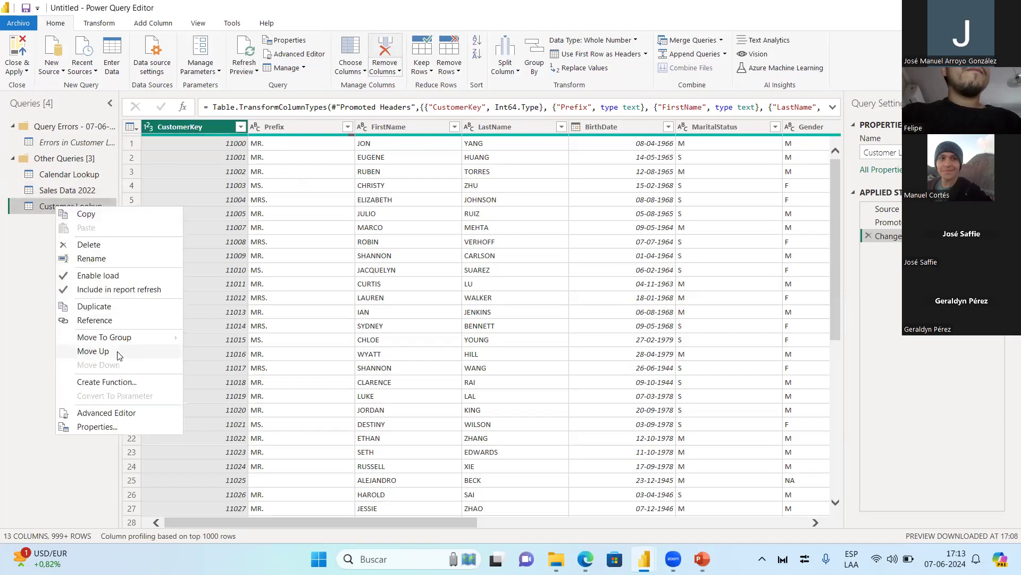
pyautogui.click(89, 244)
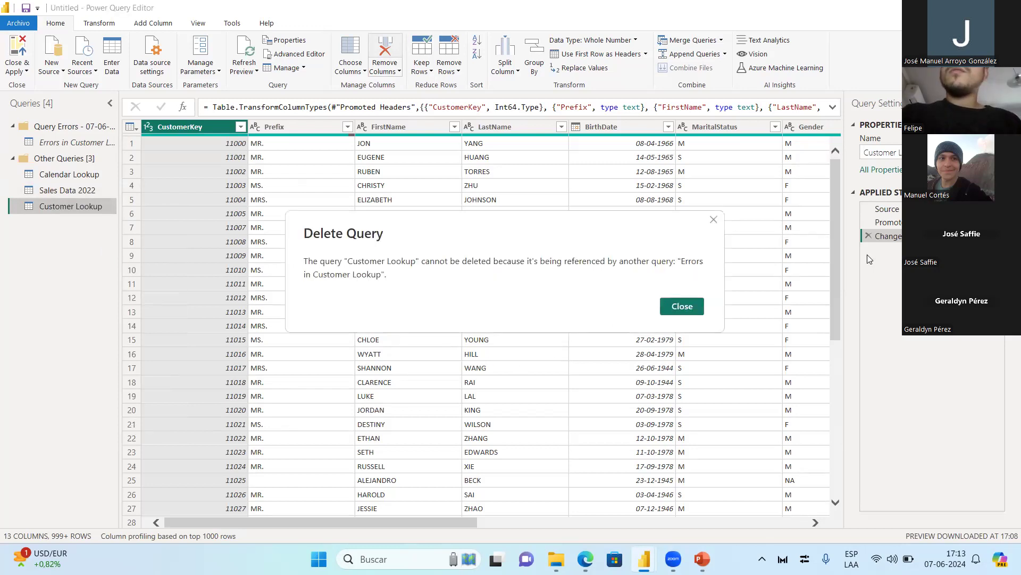
pyautogui.click(683, 306)
# - Look through the loaded queries and examine the failing rows across all columns of the Errors in Customer Lookup query
pyautogui.click(63, 174)
pyautogui.click(58, 190)
pyautogui.click(59, 206)
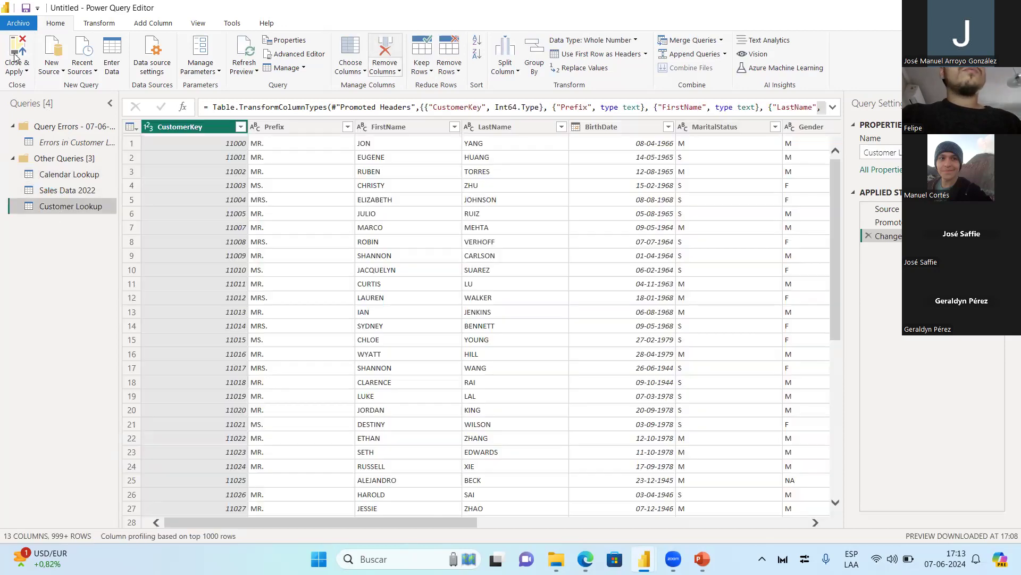
pyautogui.click(77, 142)
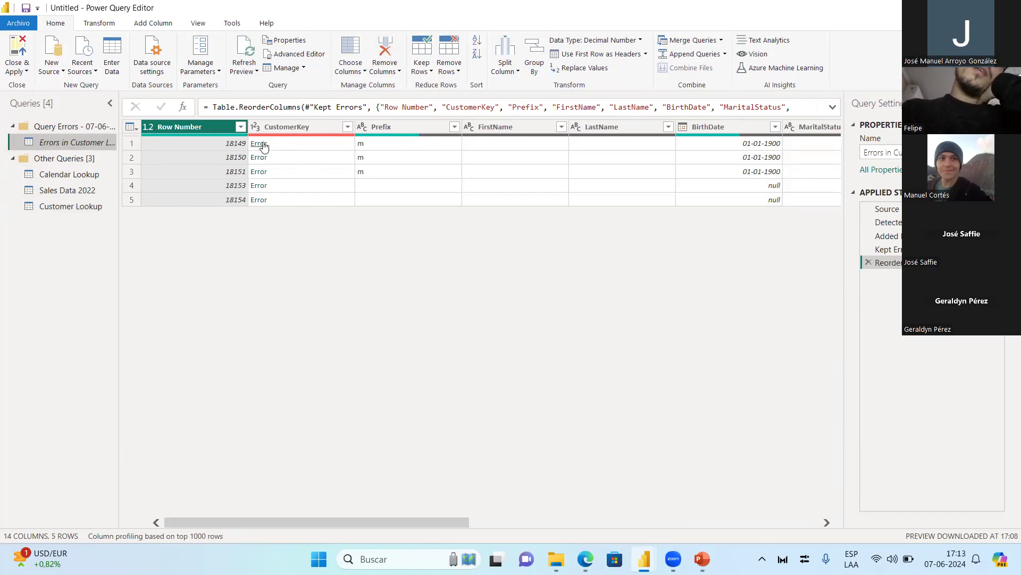
pyautogui.hscroll(5, 410, 201)
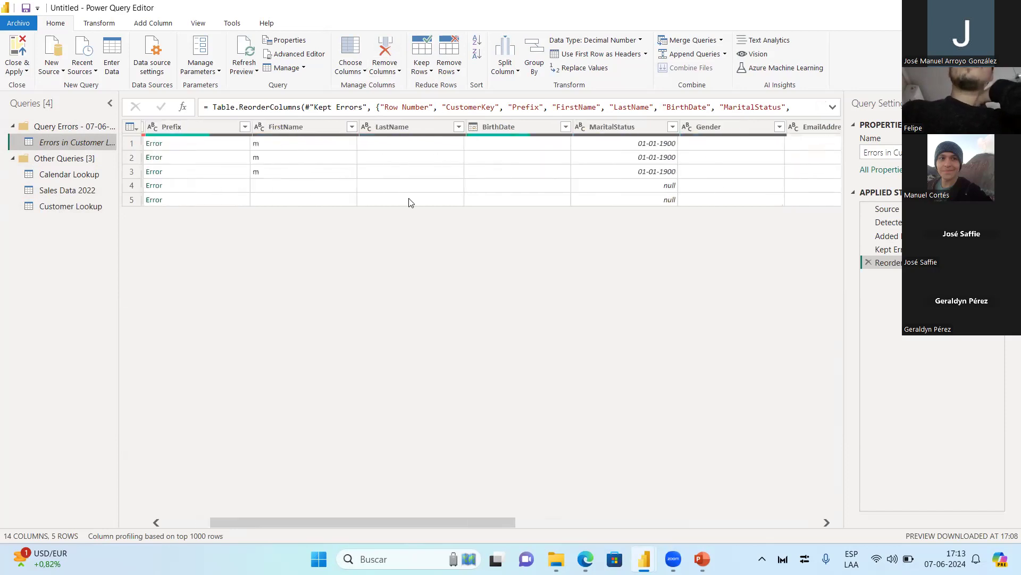
pyautogui.hscroll(-5, 365, 171)
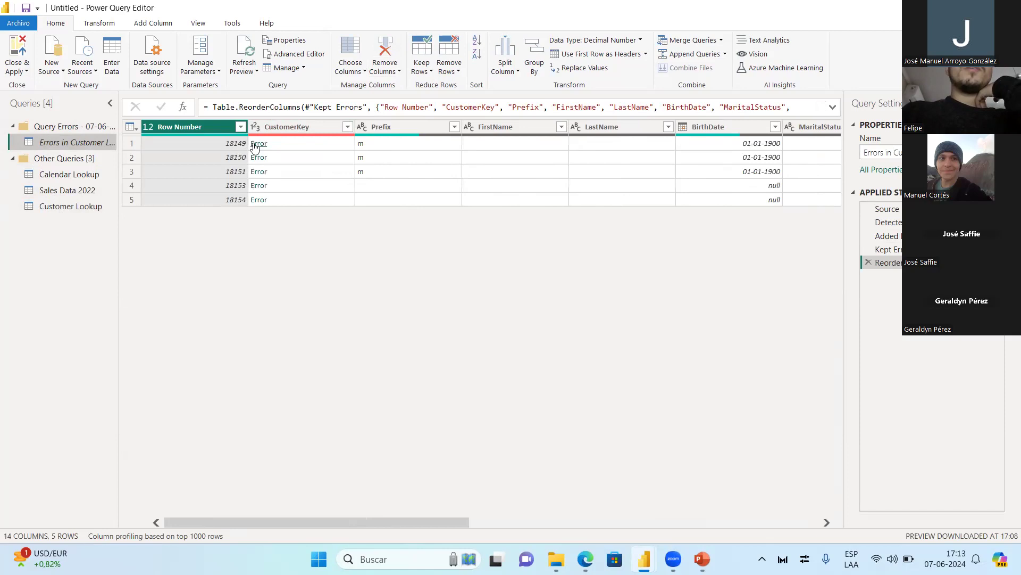
pyautogui.hscroll(1, 452, 175)
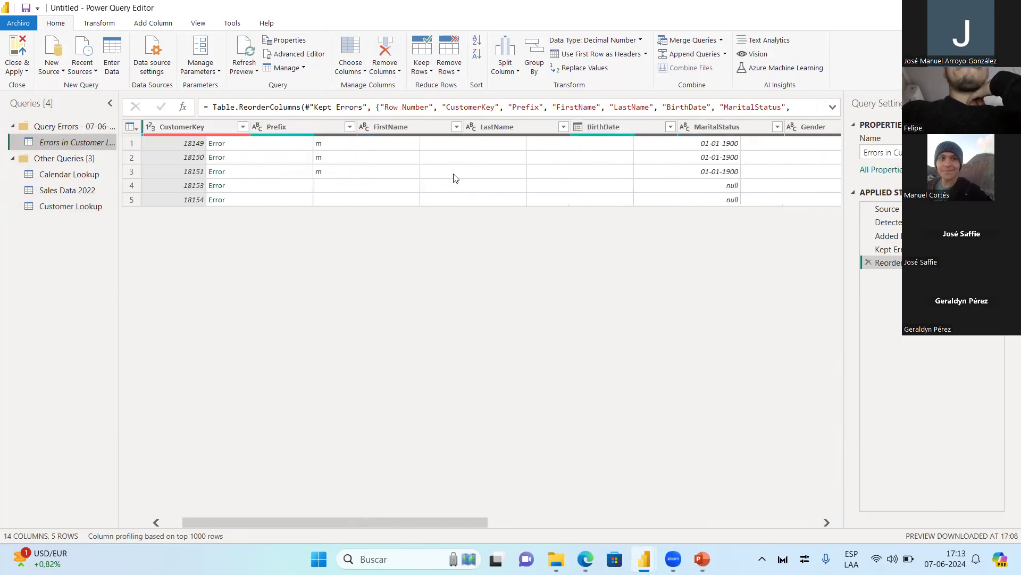
pyautogui.hscroll(6, 456, 178)
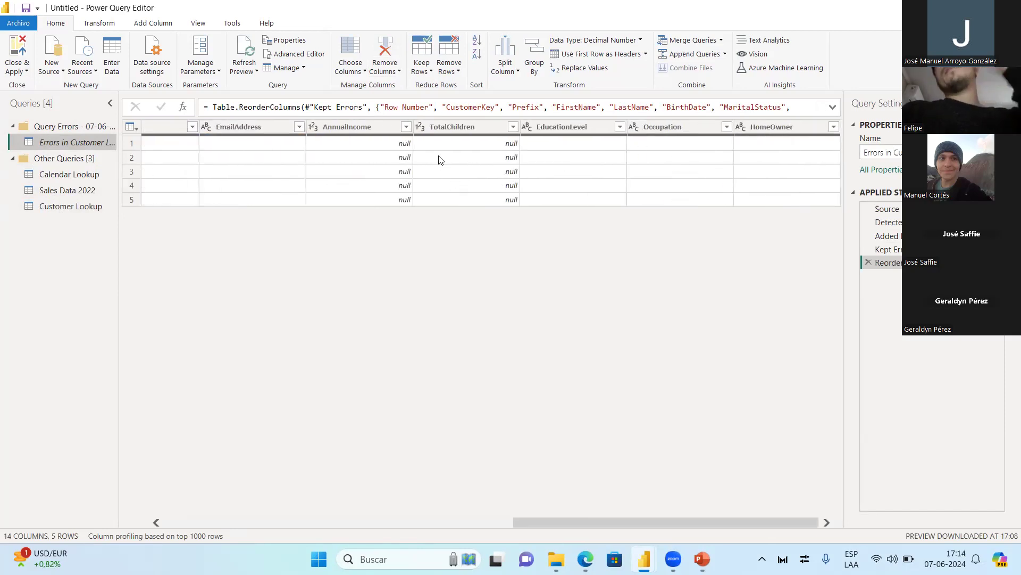
pyautogui.hscroll(-7, 479, 181)
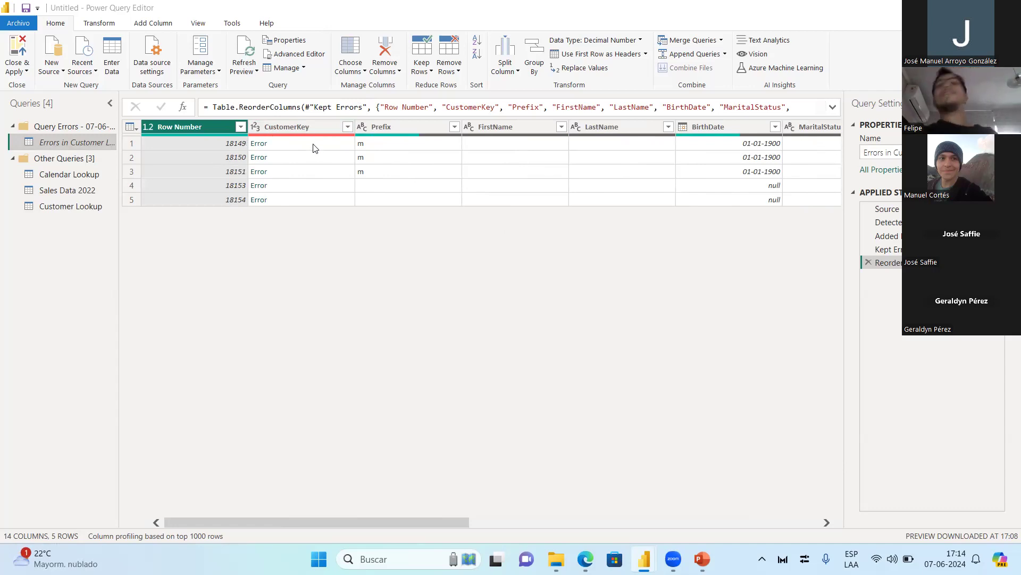
# - Remove the rows with CustomerKey errors from the Errors in Customer Lookup query and apply the changes to the model
pyautogui.click(318, 128)
pyautogui.rightClick(318, 127)
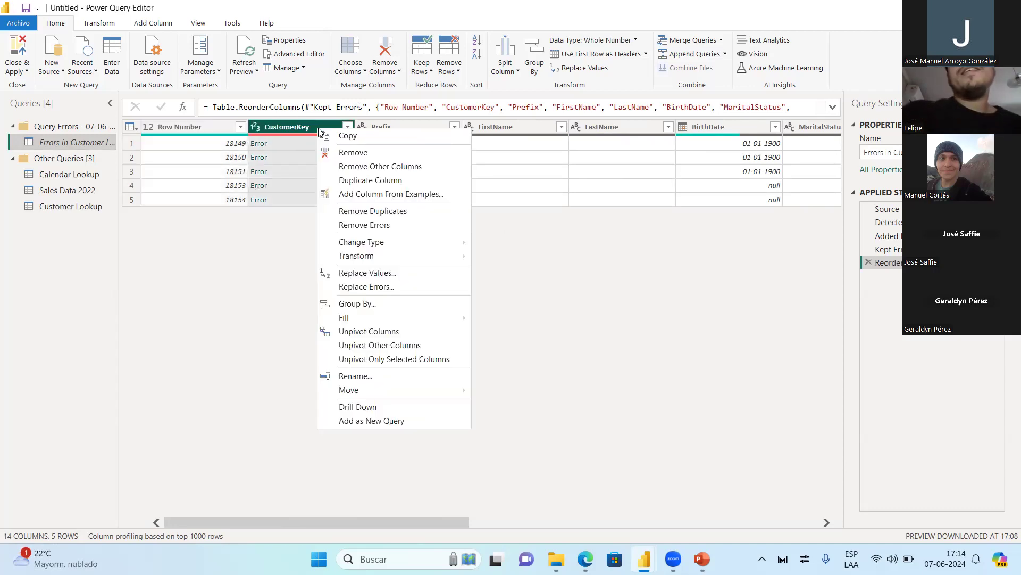
pyautogui.click(240, 256)
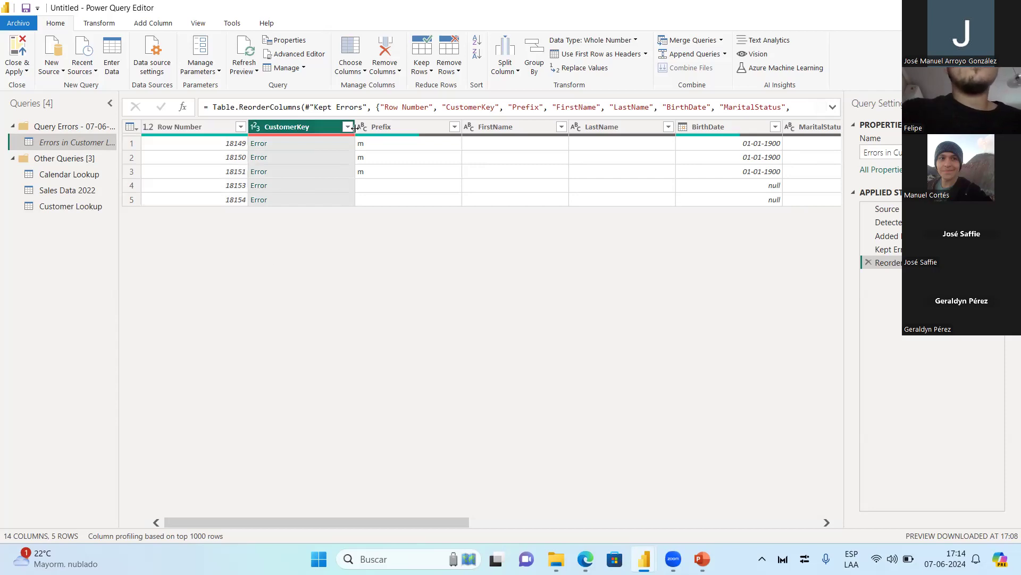
pyautogui.click(459, 74)
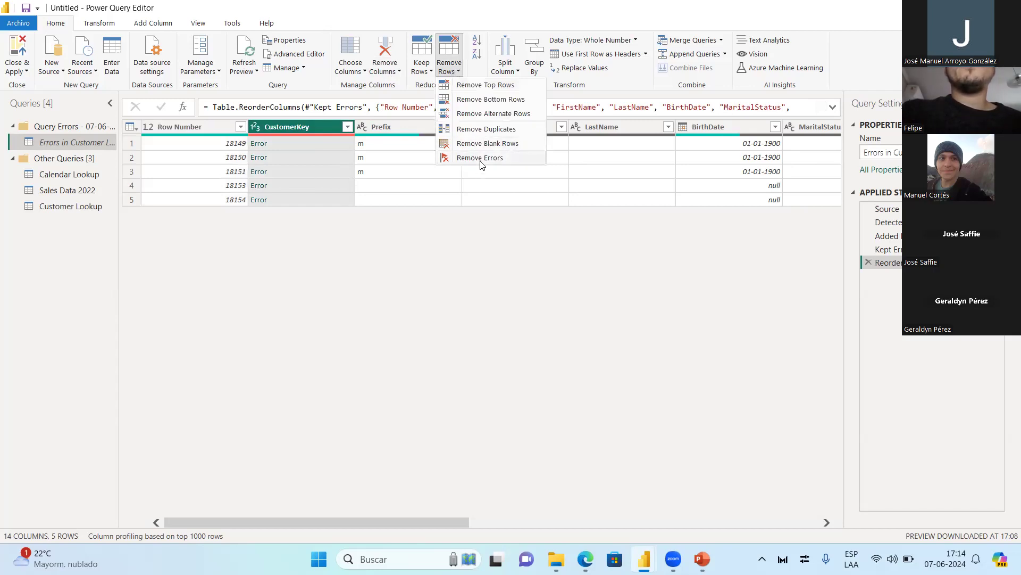
pyautogui.rightClick(323, 130)
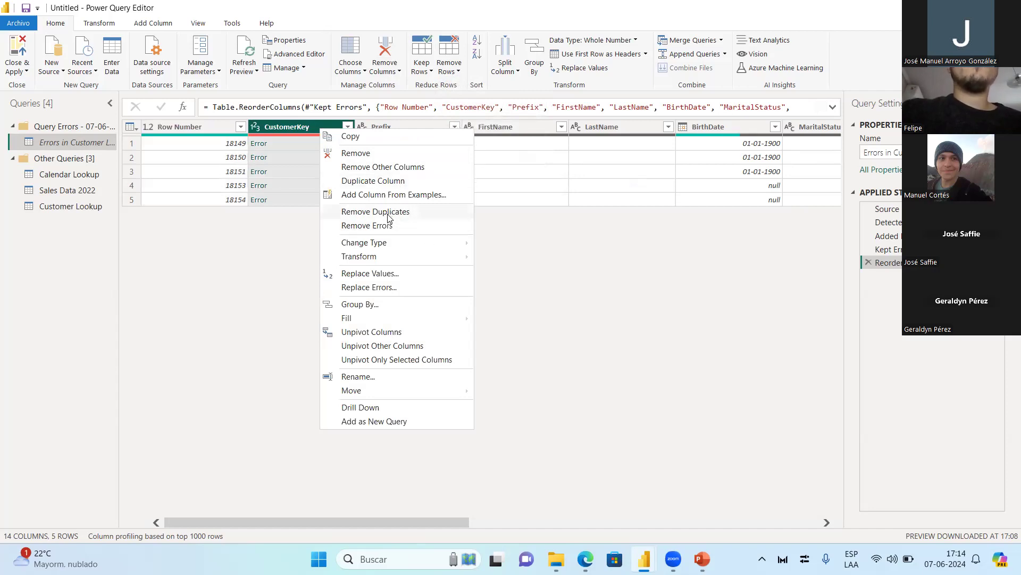
pyautogui.moveTo(373, 242)
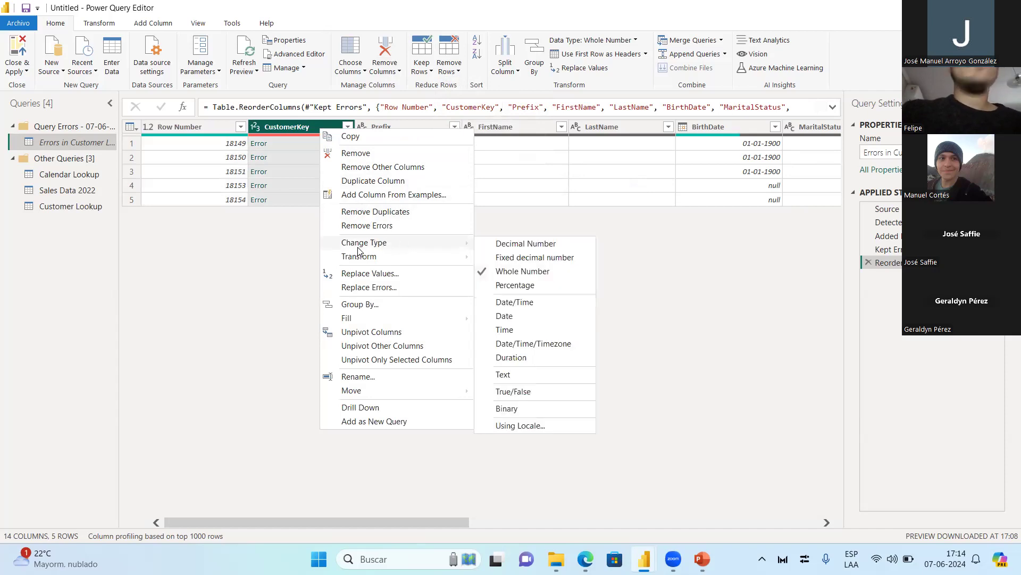
pyautogui.click(363, 224)
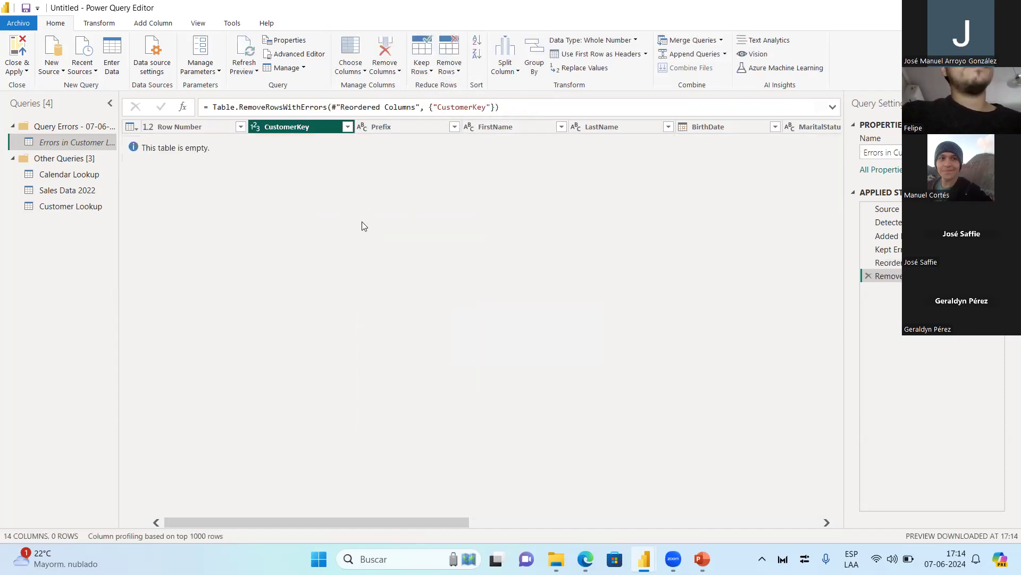
pyautogui.click(16, 48)
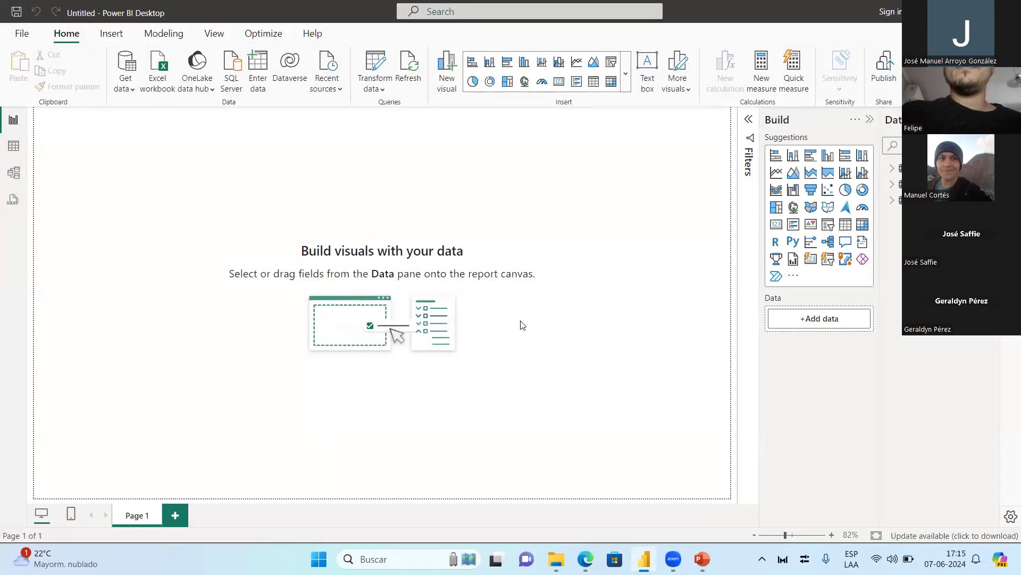
# - Open the model view and move the Customer Lookup table card up, clear of the Sales Data 2022 card
pyautogui.click(14, 145)
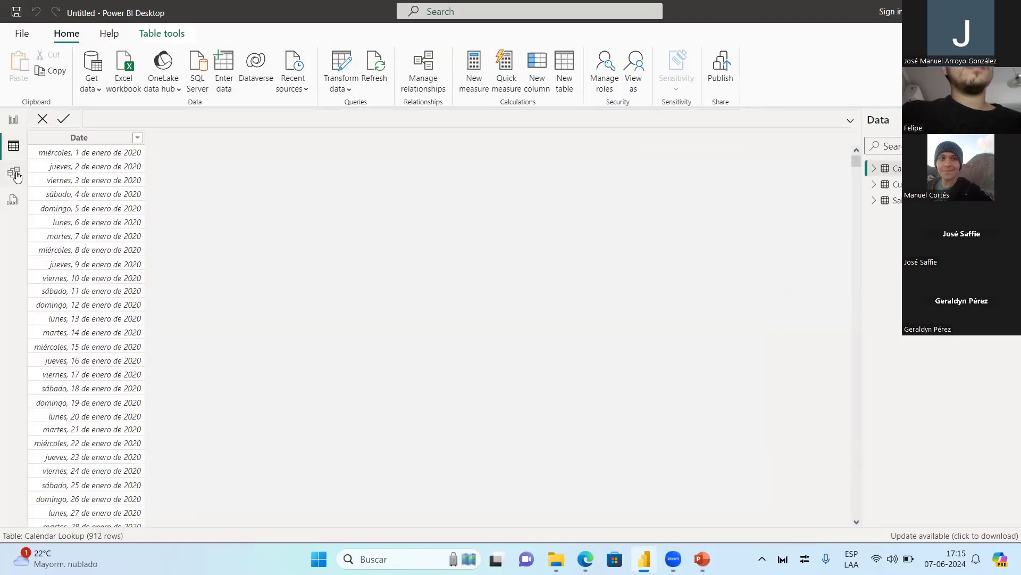
pyautogui.click(14, 172)
pyautogui.moveTo(511, 224); pyautogui.dragTo(538, 155)
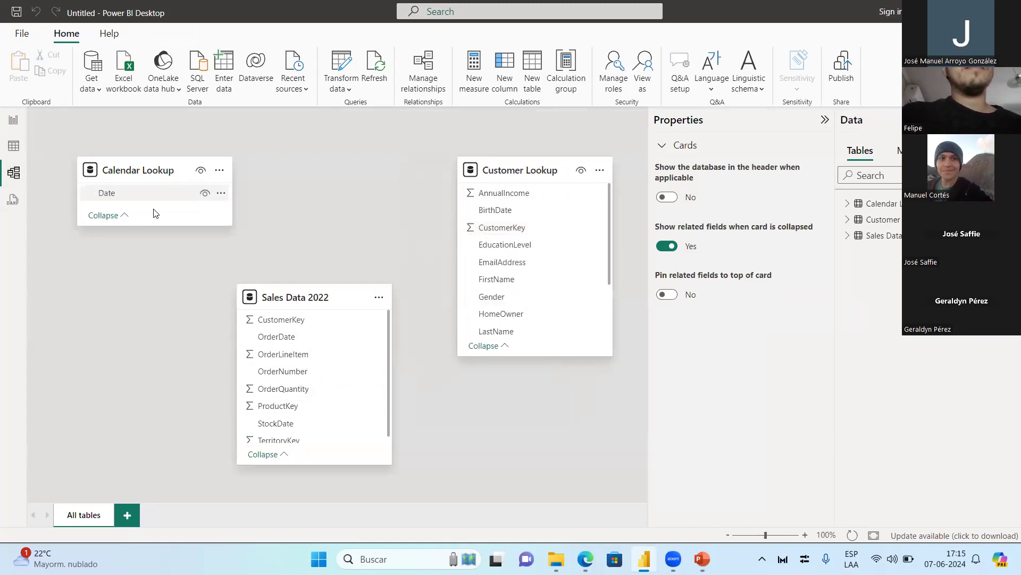
pyautogui.scroll(-1, 292, 442)
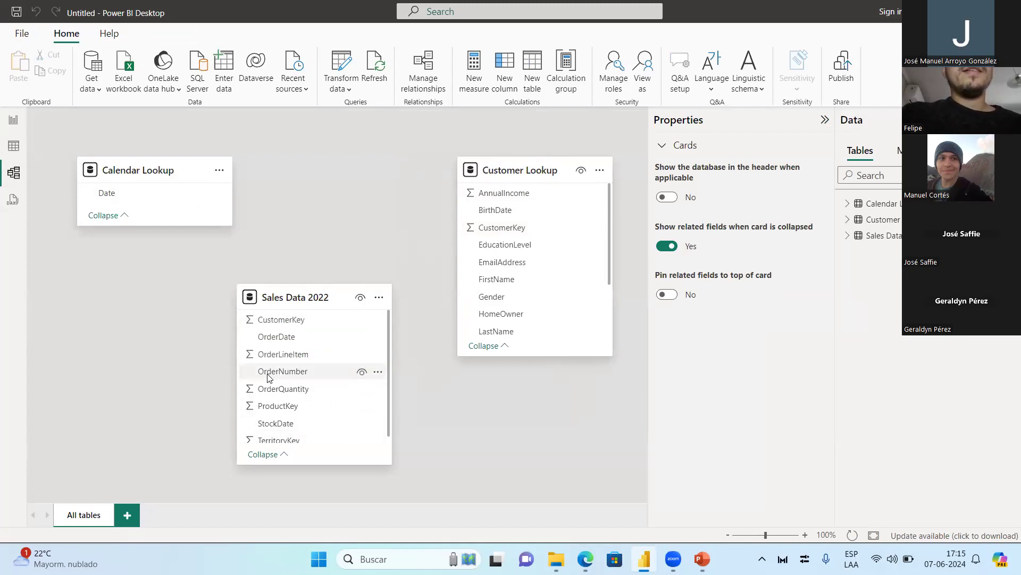
pyautogui.scroll(1, 300, 384)
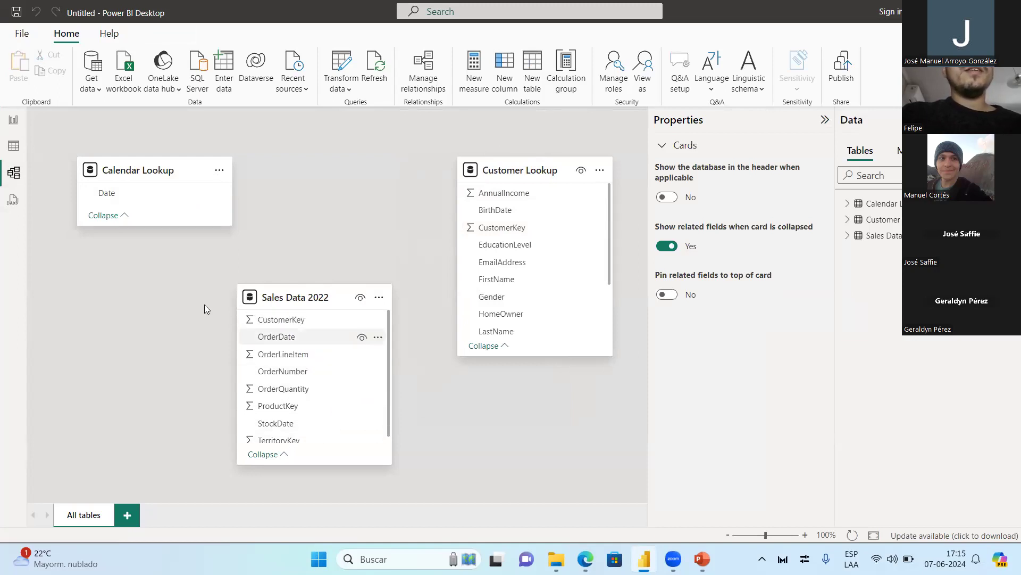
# - Create an active one-to-many relationship with single cross-filtering from Calendar Lookup's Date to OrderDate in Sales Data 2022
pyautogui.moveTo(116, 191); pyautogui.dragTo(311, 336)
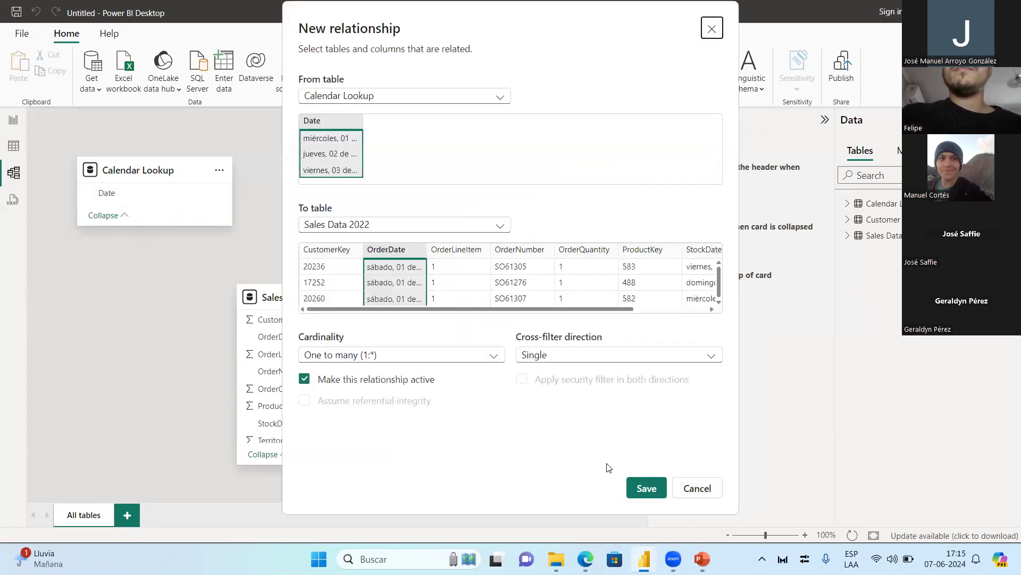
pyautogui.moveTo(563, 16); pyautogui.dragTo(366, 17)
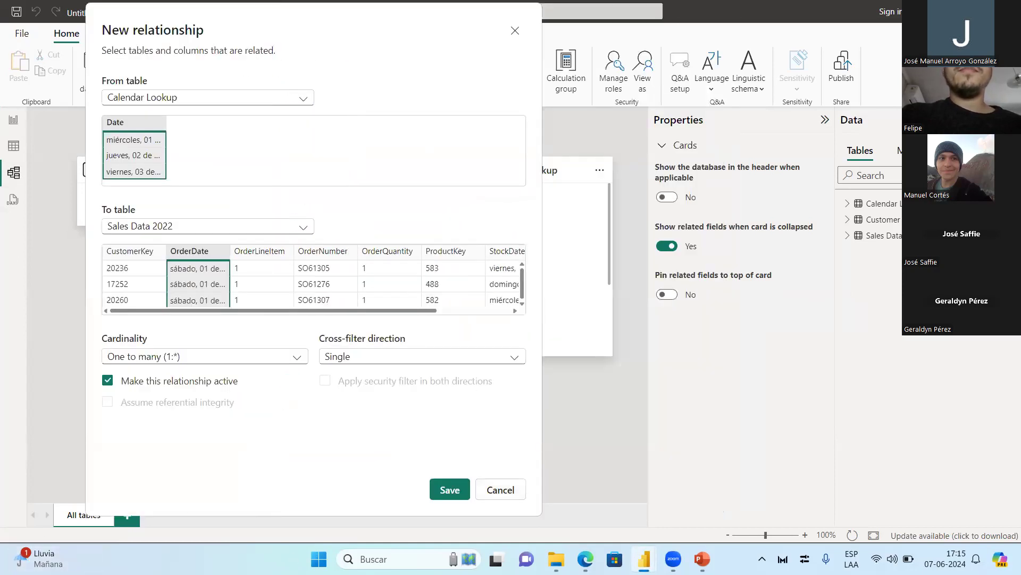
pyautogui.click(438, 500)
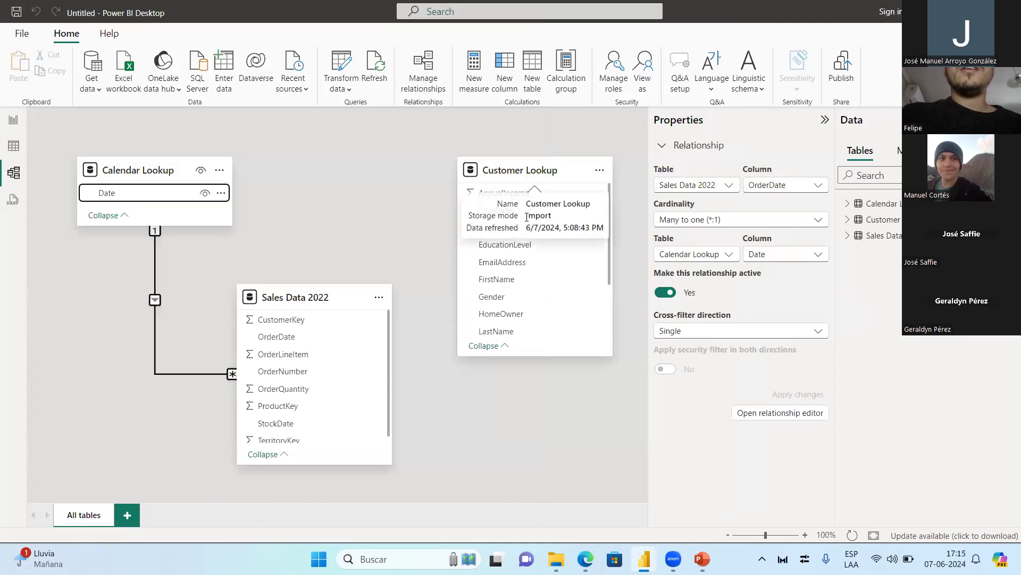
# - Relate CustomerKey in Customer Lookup to CustomerKey in Sales Data 2022 as many-to-many with cross-filtering in both directions, and shift the Customer Lookup card slightly
pyautogui.scroll(-3, 554, 266)
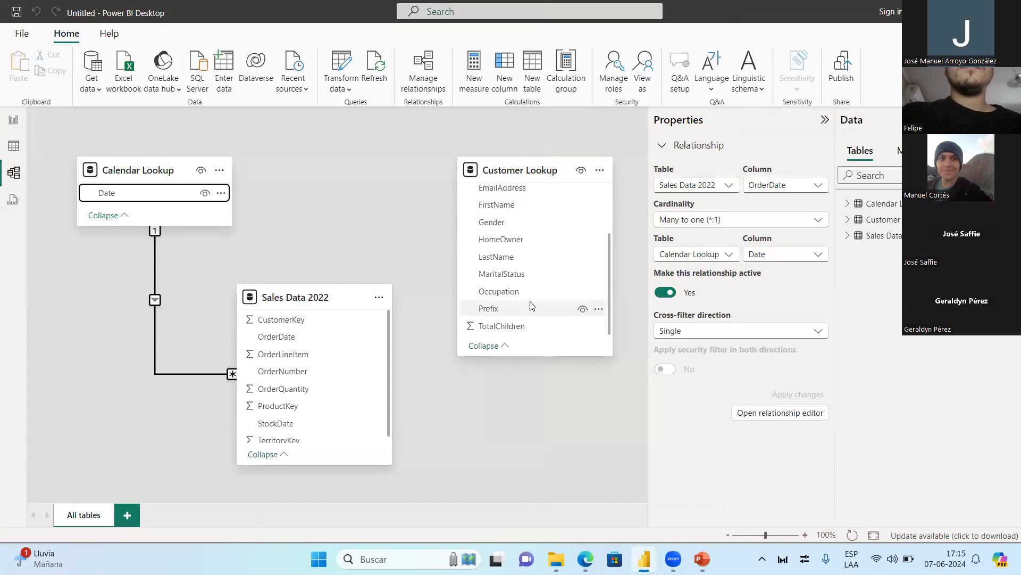
pyautogui.scroll(3, 529, 301)
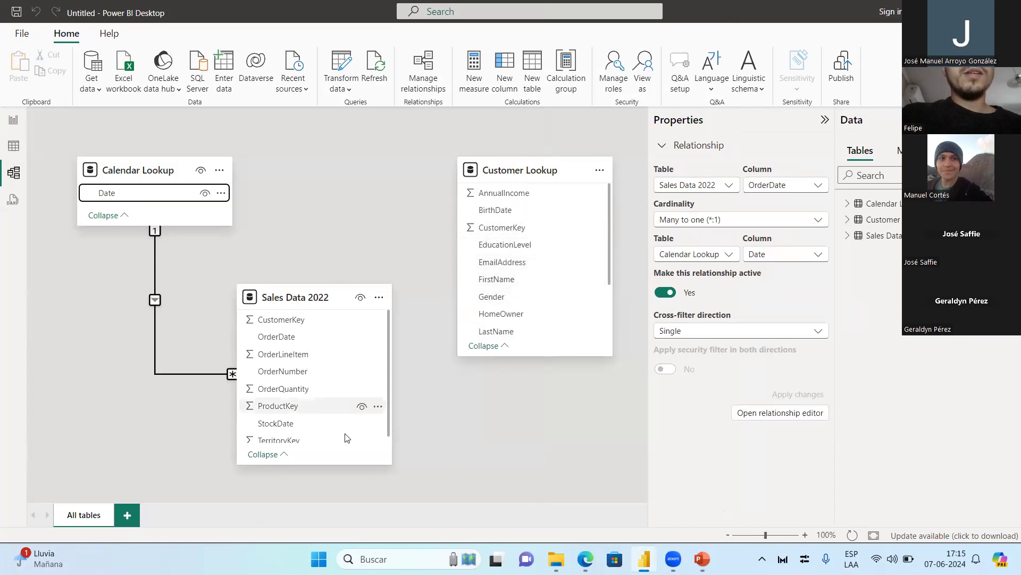
pyautogui.click(513, 229)
pyautogui.moveTo(512, 229); pyautogui.dragTo(334, 325)
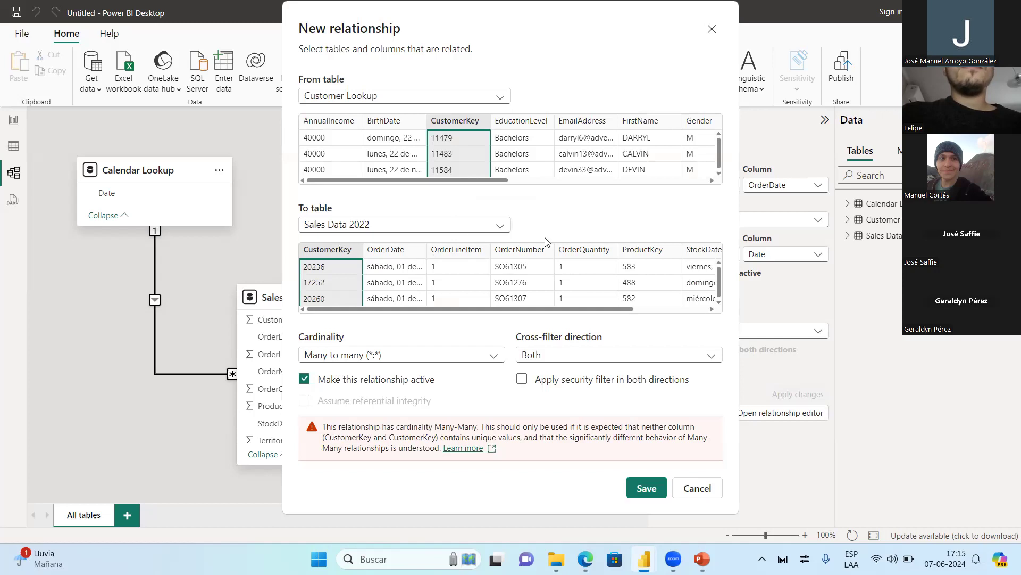
pyautogui.moveTo(528, 28); pyautogui.dragTo(282, 27)
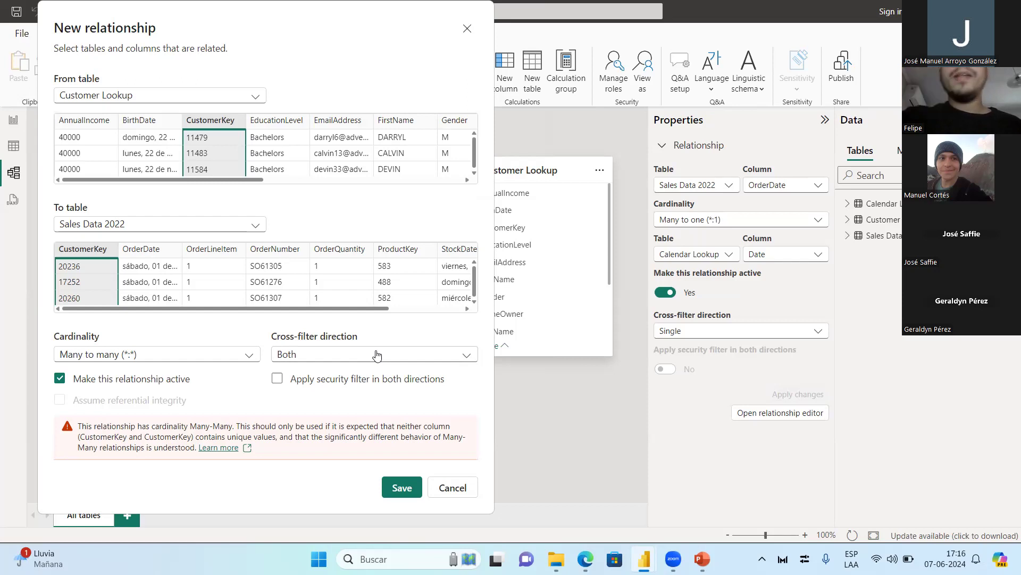
pyautogui.click(411, 489)
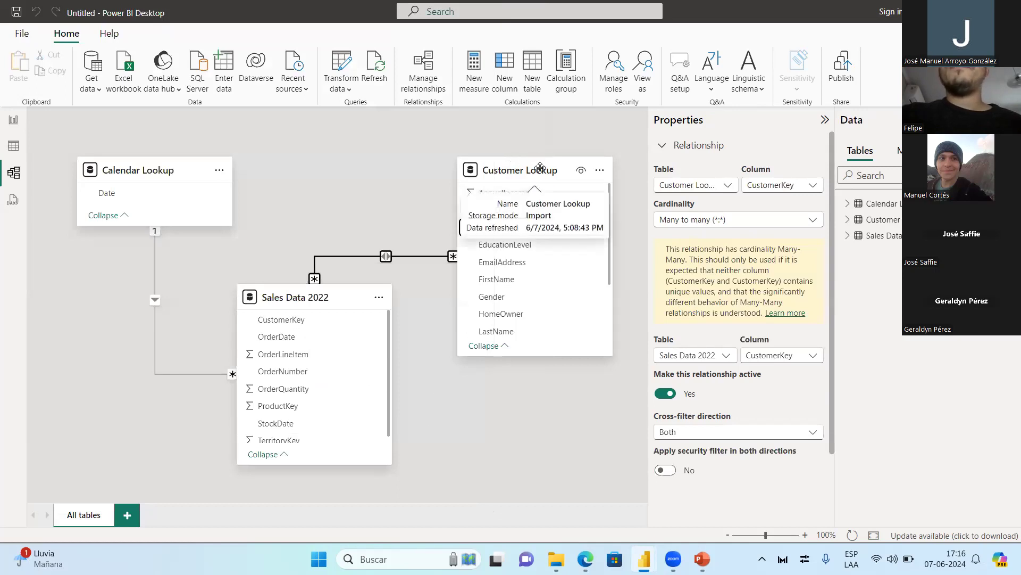
pyautogui.moveTo(537, 167); pyautogui.dragTo(547, 136)
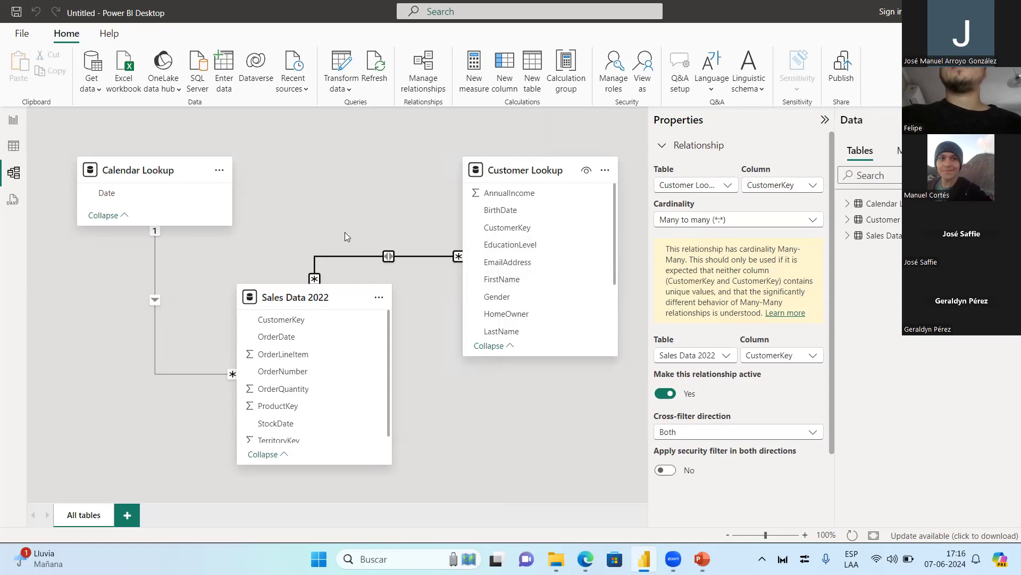
# - Switch to the PowerPoint class presentation and review slides 16 and 17 on what a data model is
pyautogui.hotkey('alt', 'Tab')
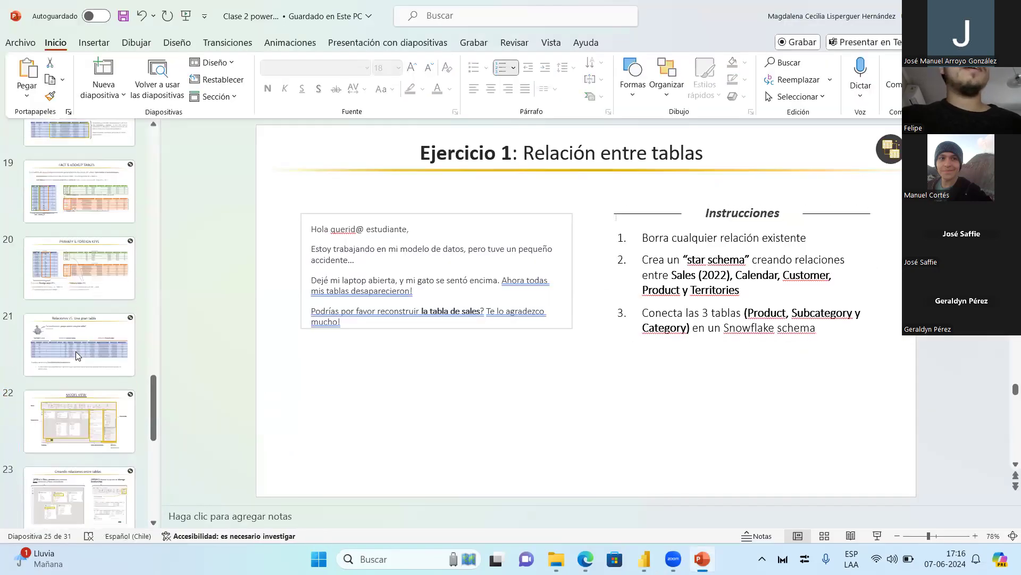
pyautogui.scroll(10, 76, 351)
pyautogui.scroll(-12, 69, 326)
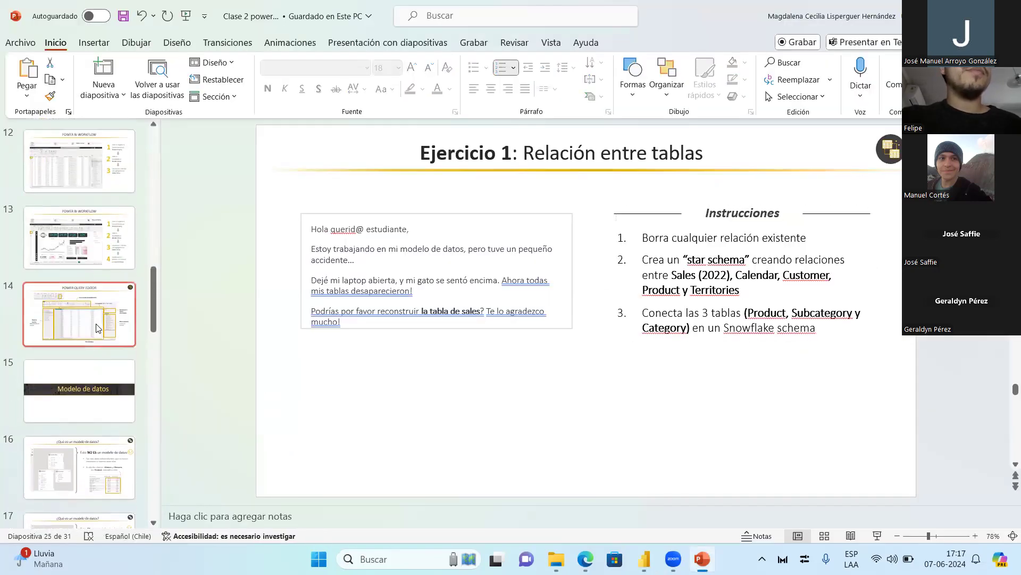
pyautogui.click(95, 324)
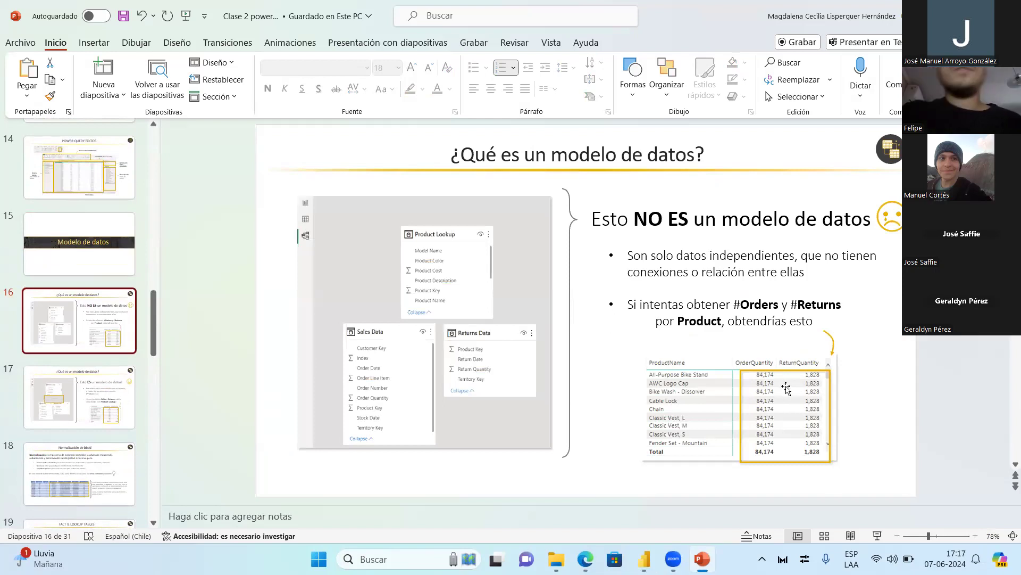
pyautogui.press('Down')
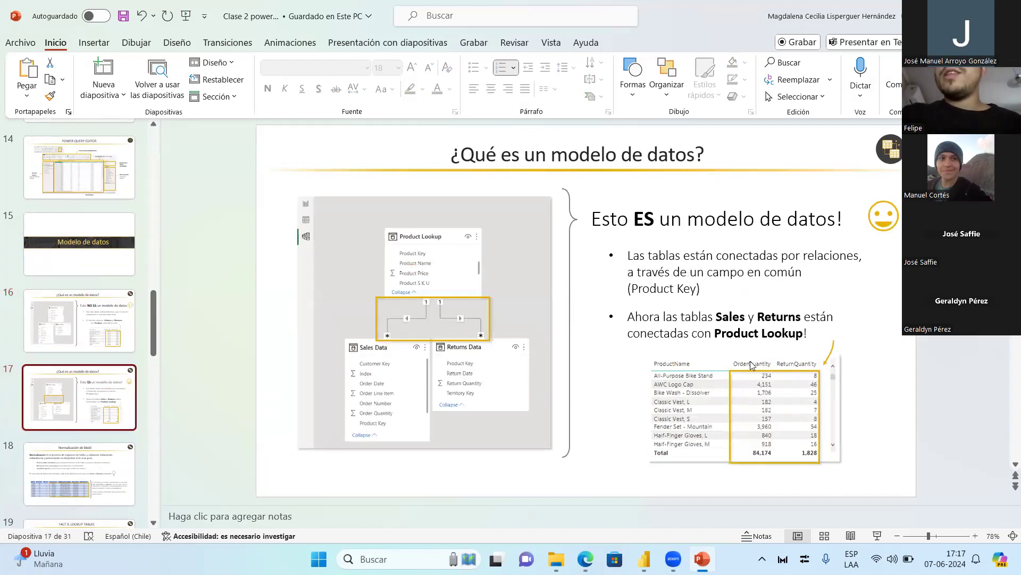